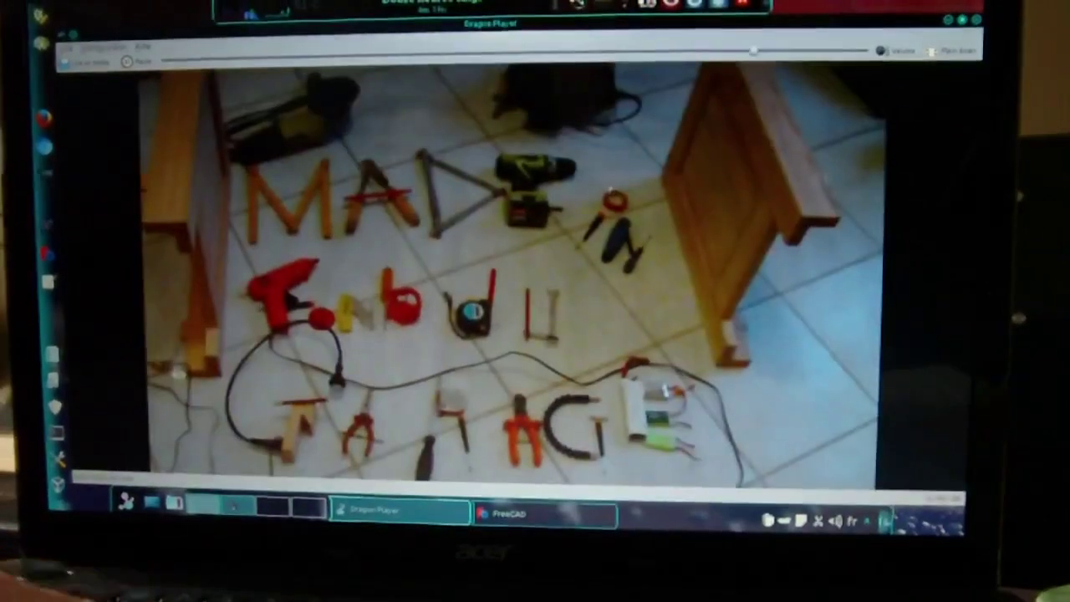
pyautogui.click(234, 505)
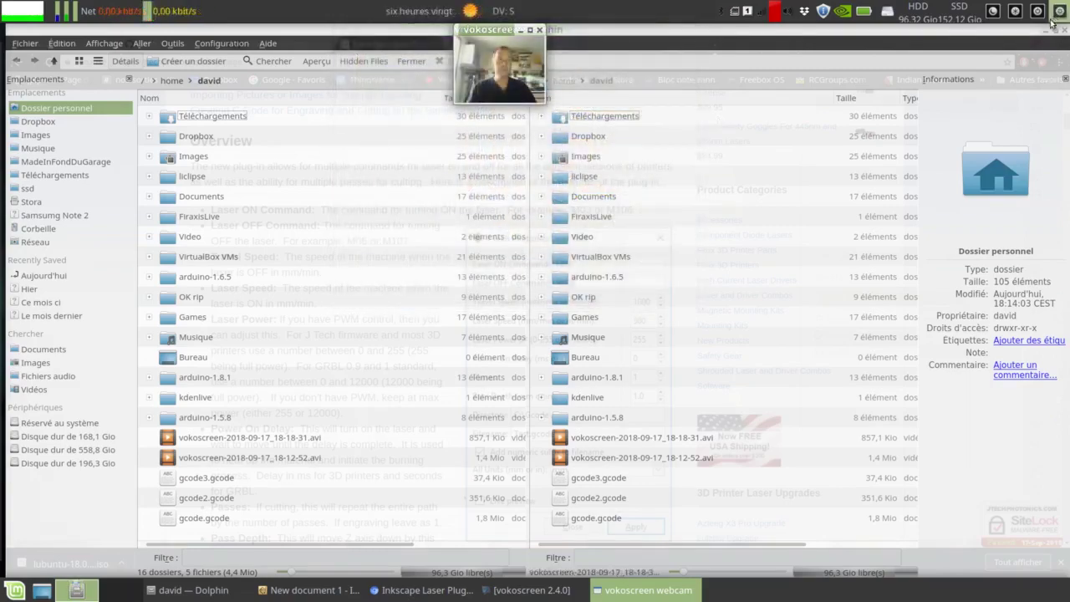
# - Switch to the browser and examine the 305engineering Inkscape repository's file list and README installation instructions
pyautogui.click(1051, 35)
pyautogui.click(1046, 30)
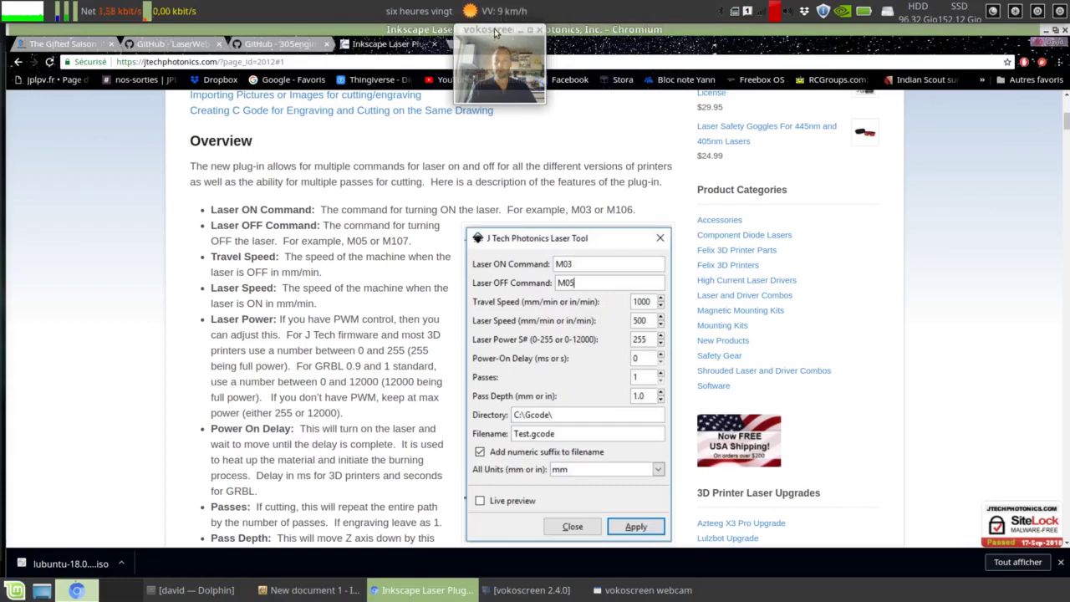
pyautogui.moveTo(495, 31); pyautogui.dragTo(571, 110)
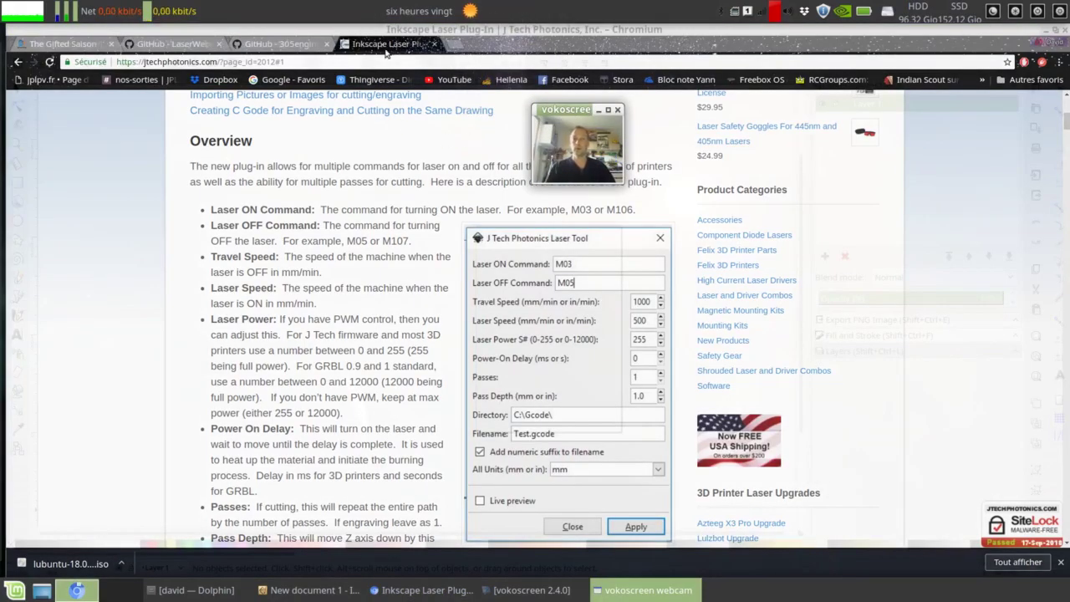
pyautogui.click(280, 43)
pyautogui.scroll(5, 90, 206)
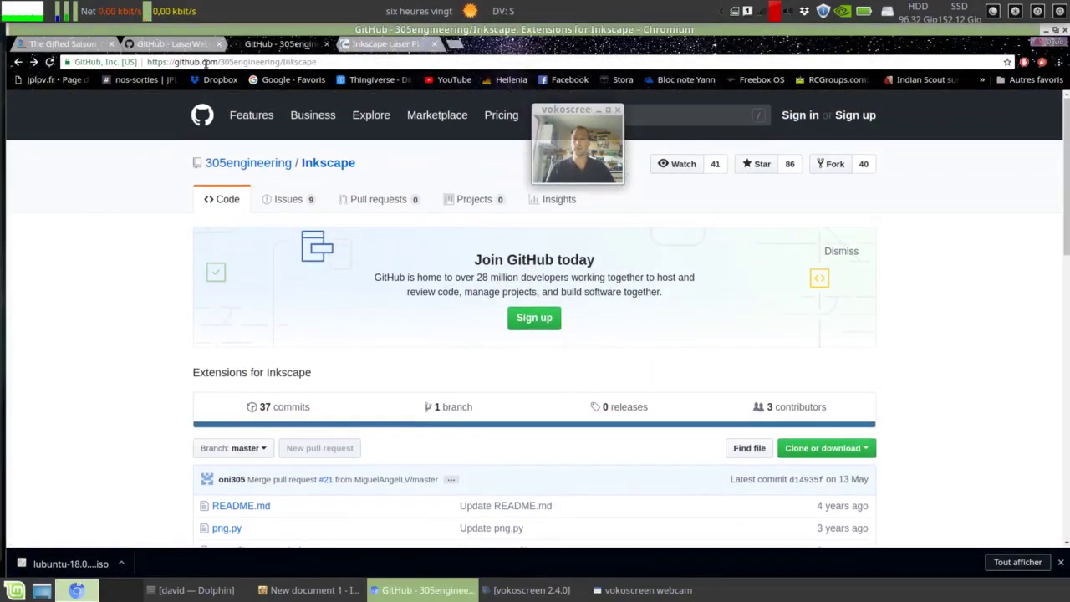
pyautogui.click(321, 61)
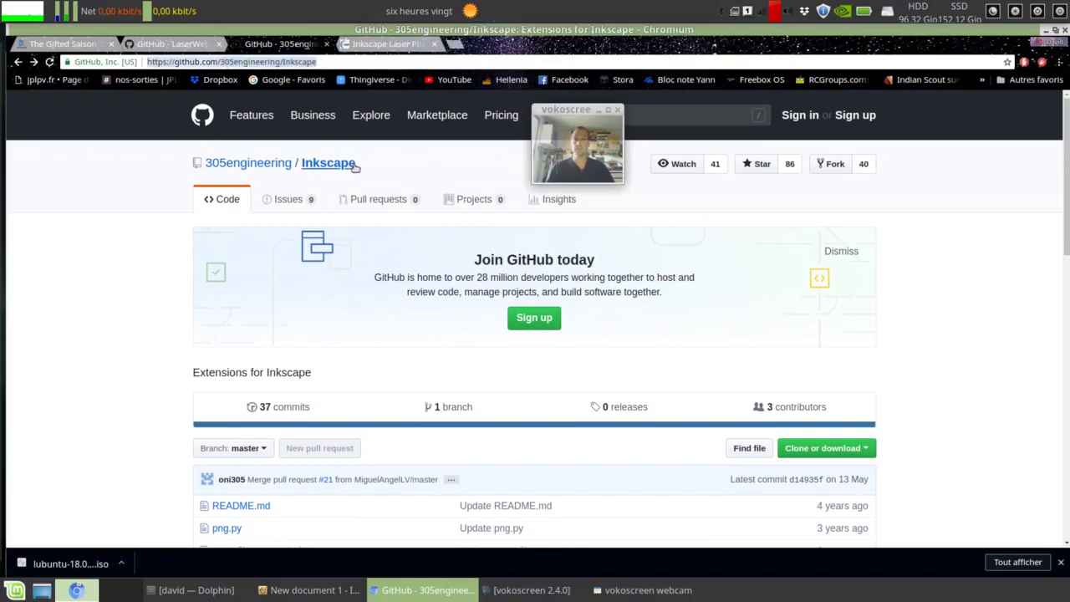
pyautogui.scroll(-2, 119, 227)
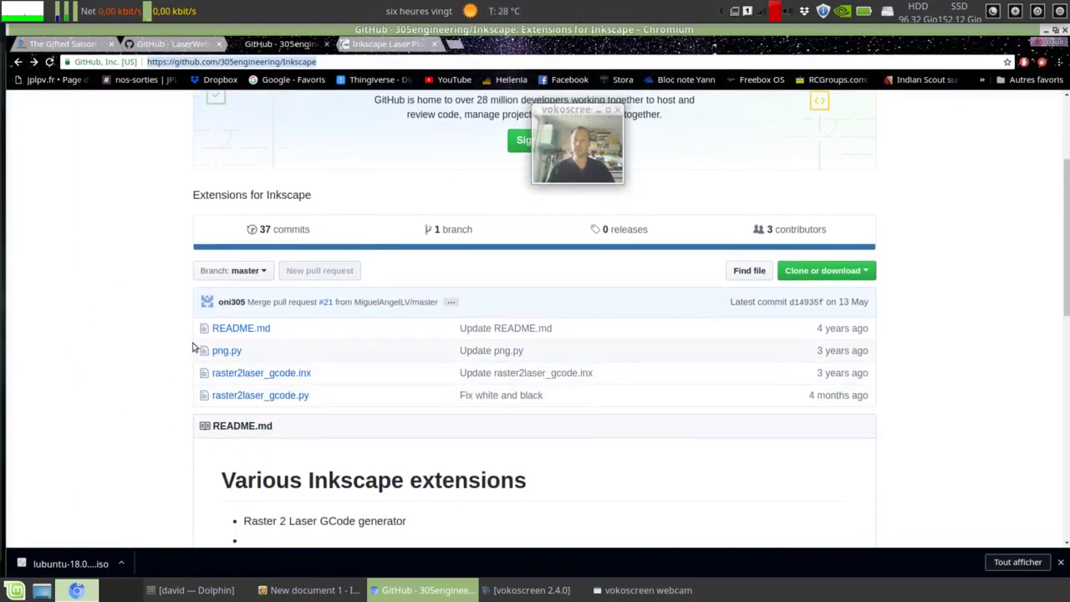
pyautogui.scroll(-2, 179, 358)
pyautogui.scroll(-2, 186, 401)
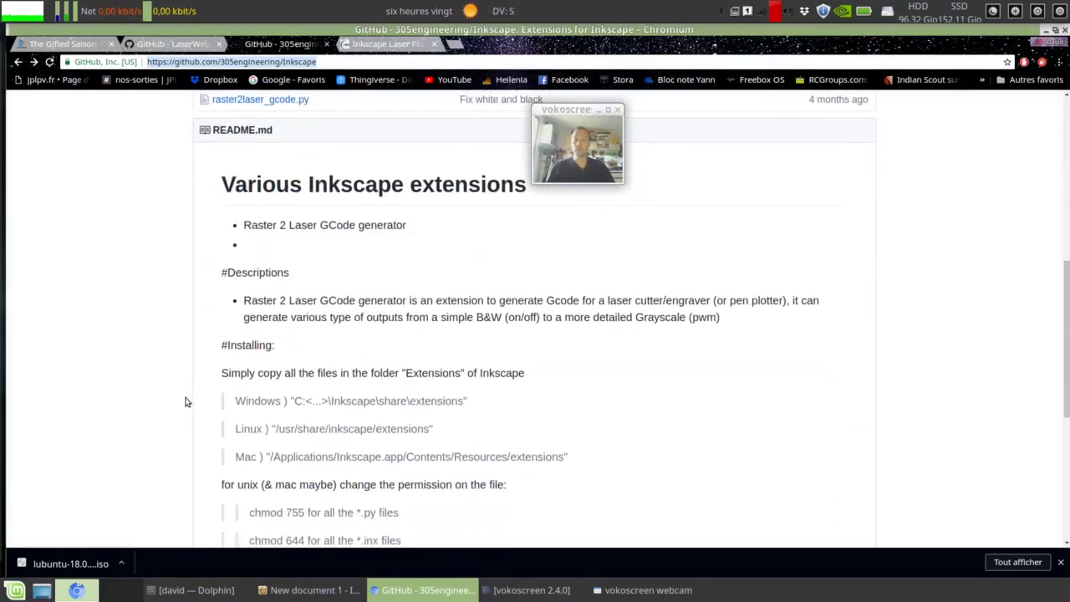
pyautogui.scroll(5, 346, 346)
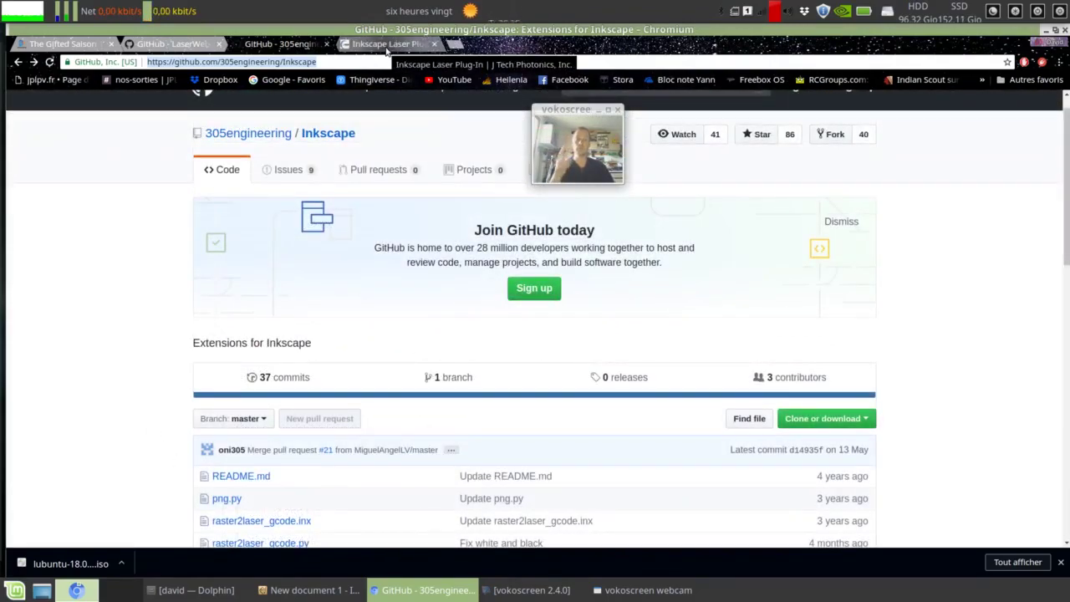
# - Examine the J Tech Photonics Inkscape Laser Plug-In page, covering its download link, settings overview and text engraving tutorial
pyautogui.click(387, 46)
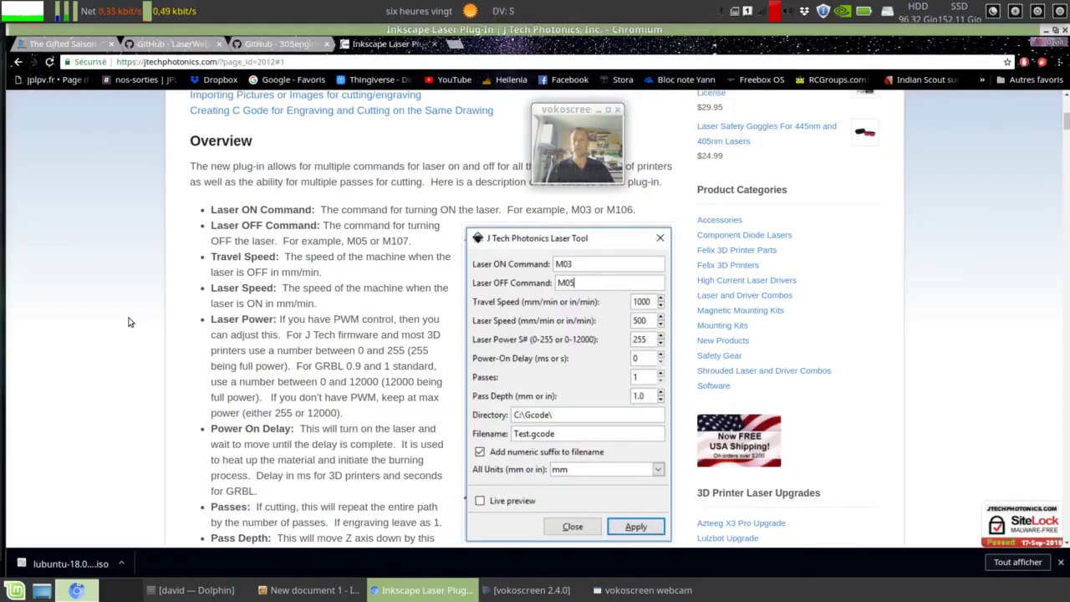
pyautogui.scroll(10, 129, 322)
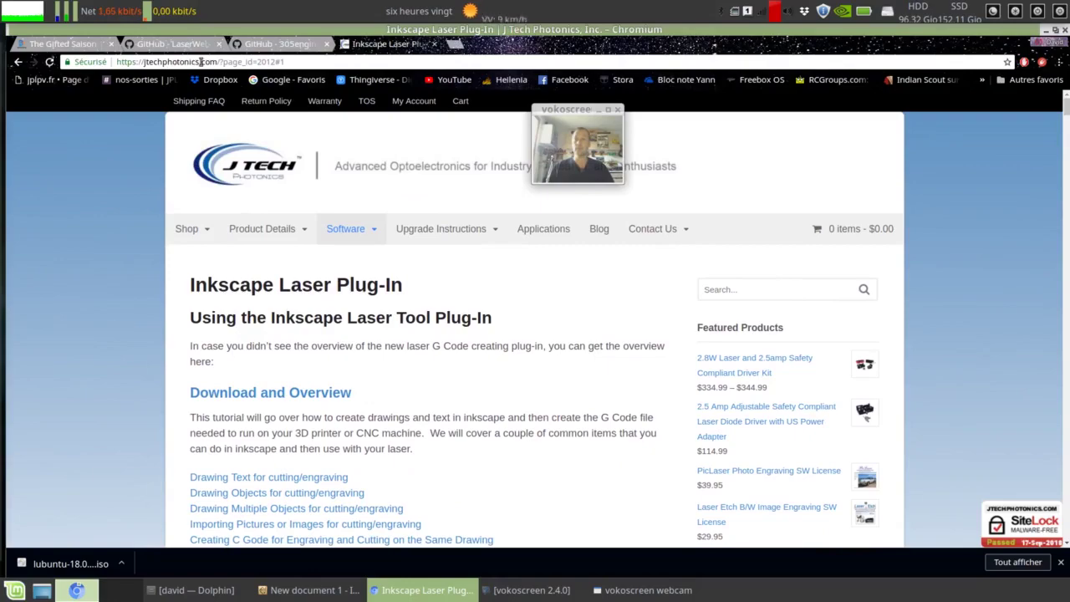
pyautogui.moveTo(250, 255)
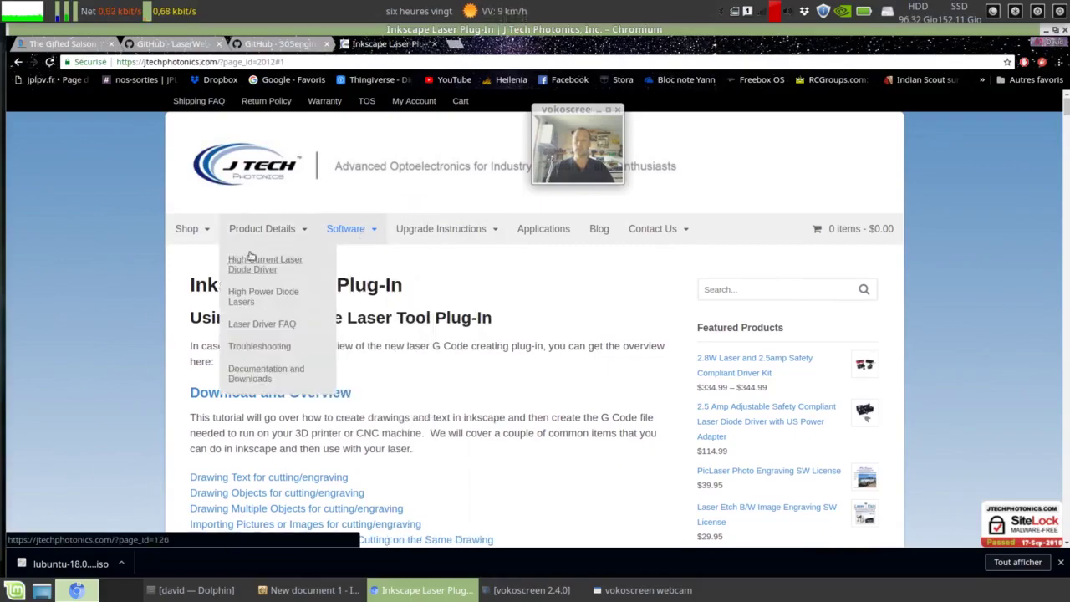
pyautogui.moveTo(404, 285); pyautogui.dragTo(173, 296)
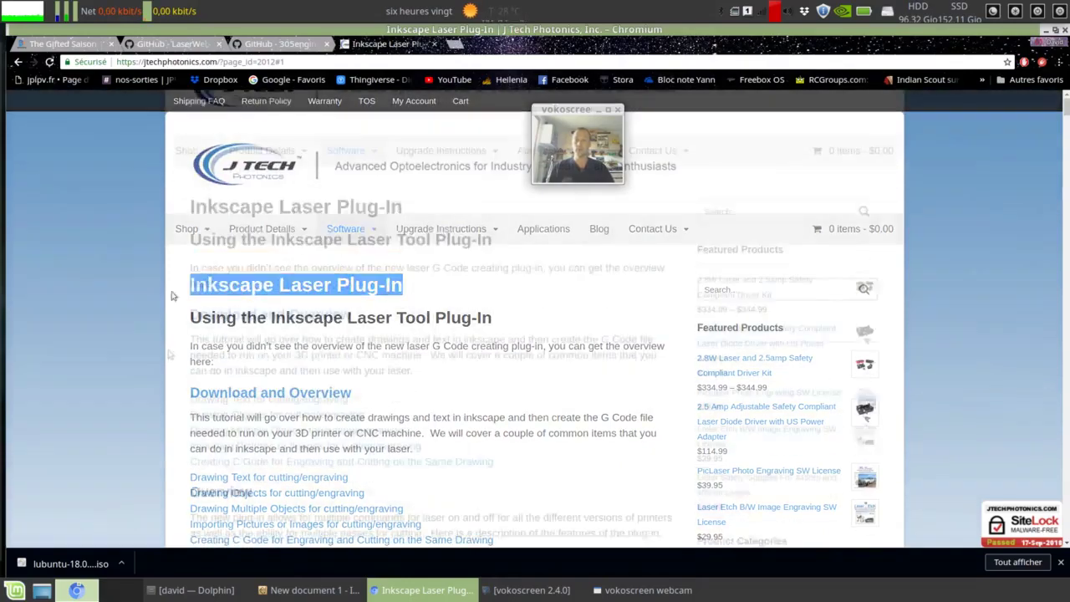
pyautogui.scroll(-3, 169, 354)
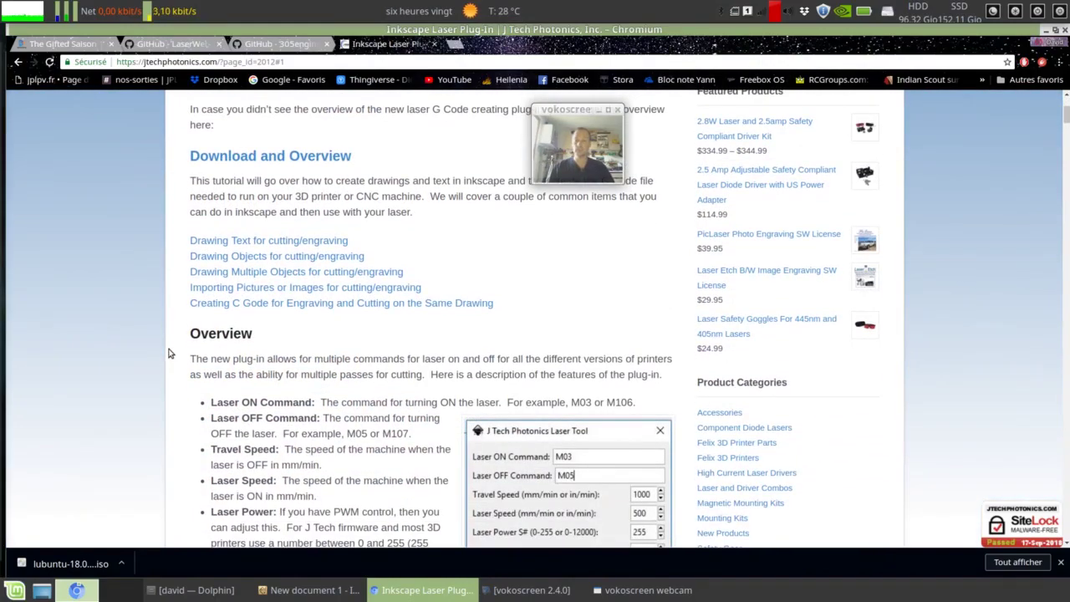
pyautogui.scroll(-5, 167, 357)
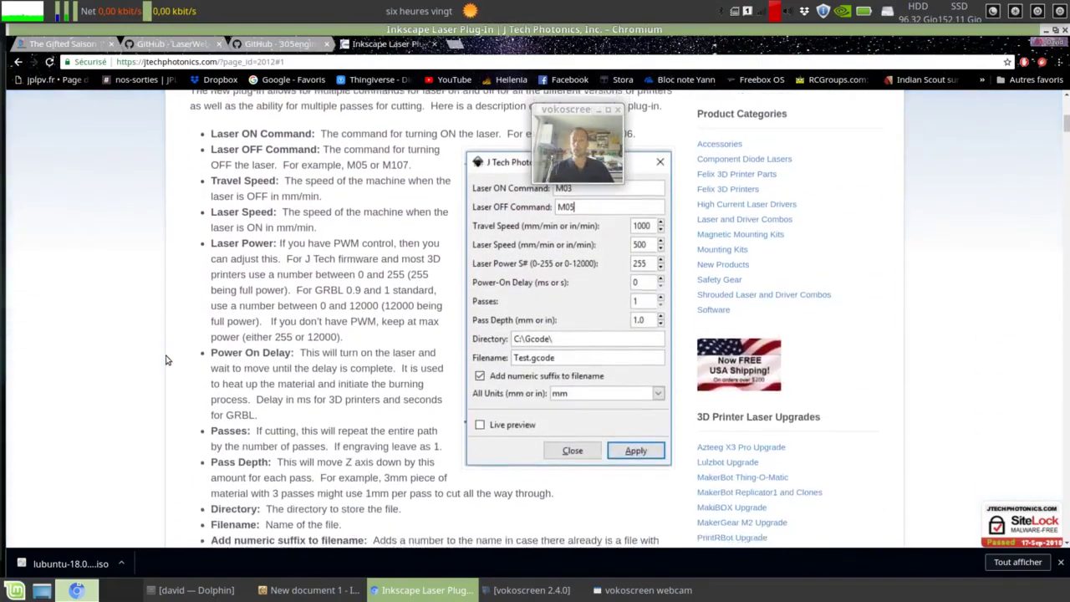
pyautogui.scroll(-4, 167, 359)
pyautogui.scroll(3, 176, 284)
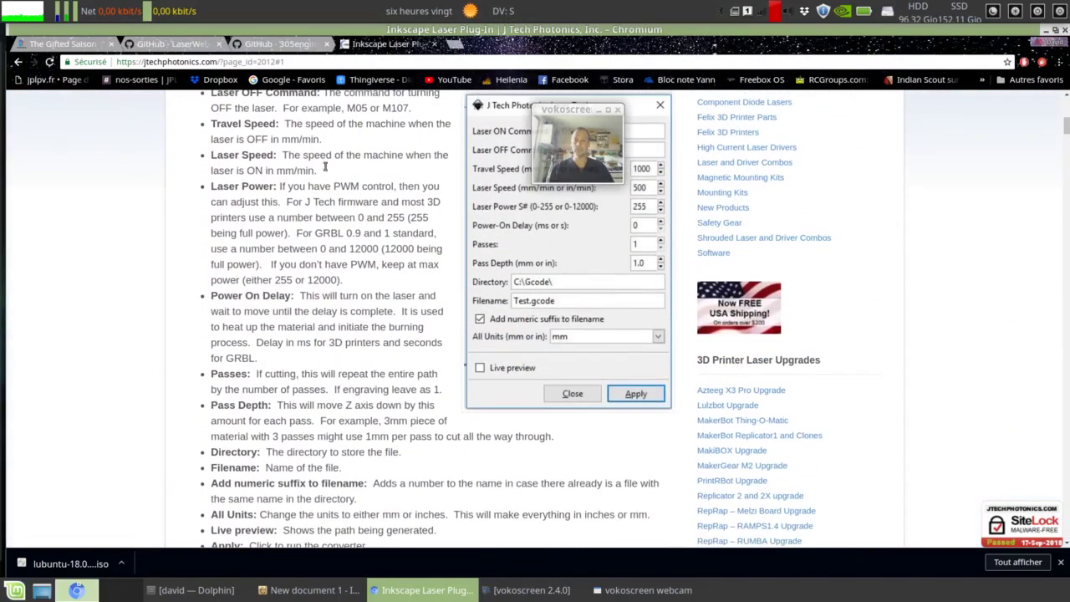
pyautogui.scroll(-5, 618, 391)
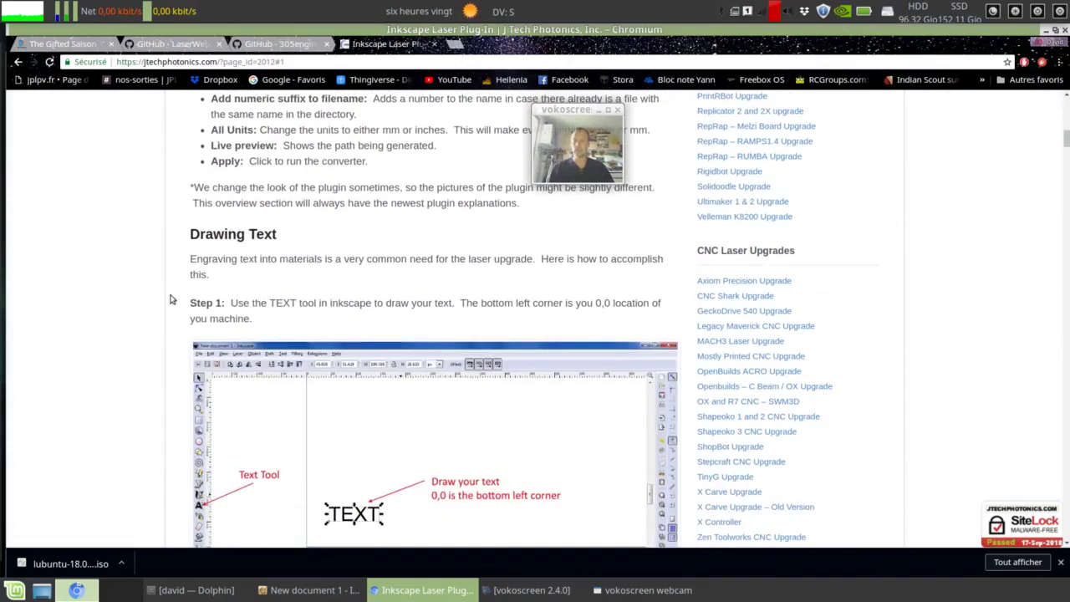
pyautogui.scroll(-2, 410, 459)
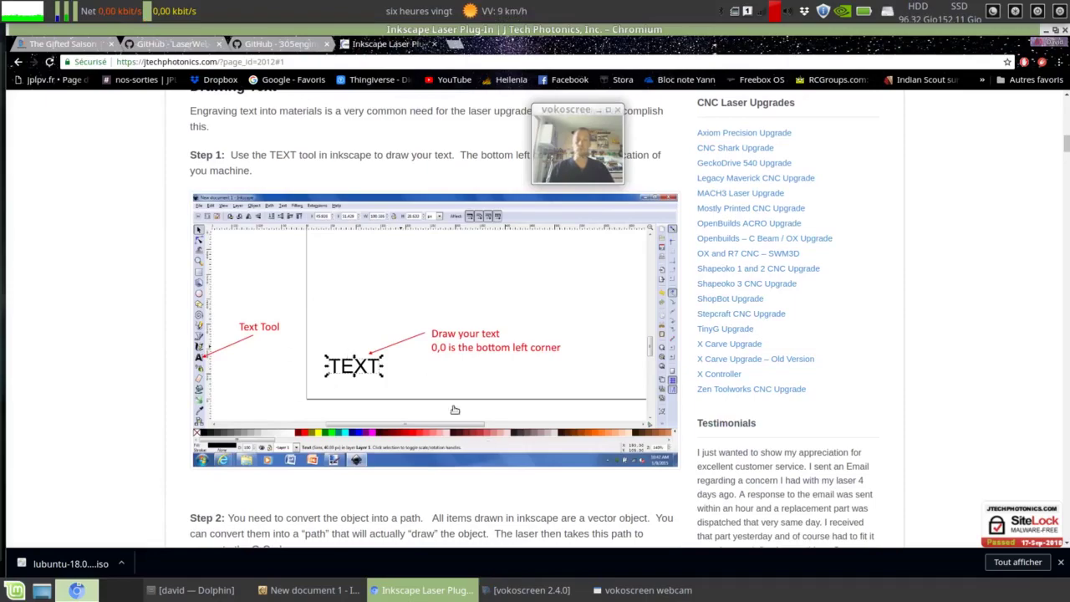
pyautogui.scroll(-9, 311, 377)
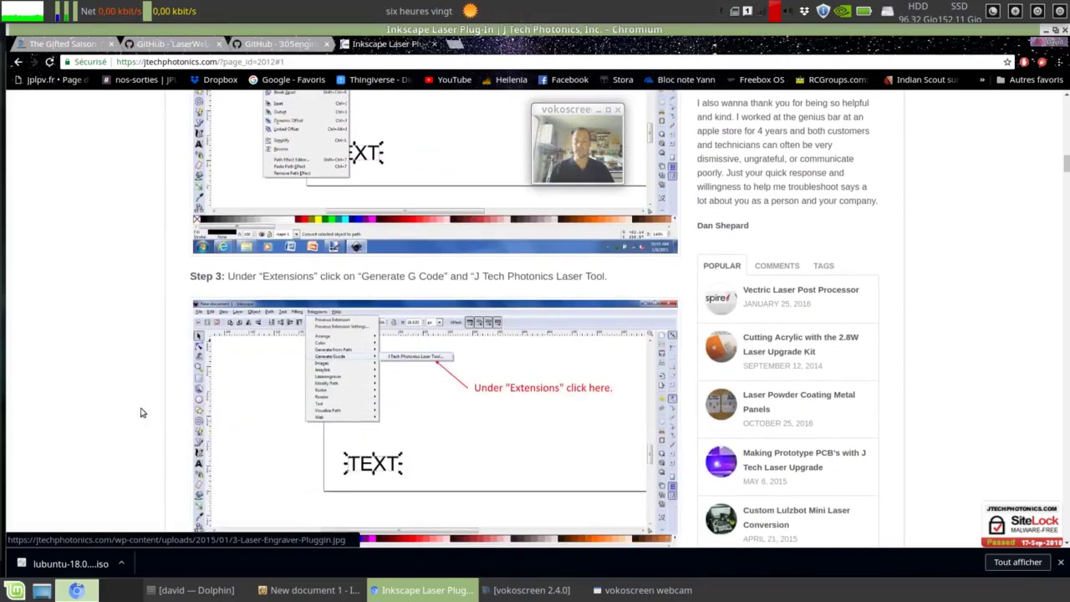
pyautogui.scroll(10, 154, 353)
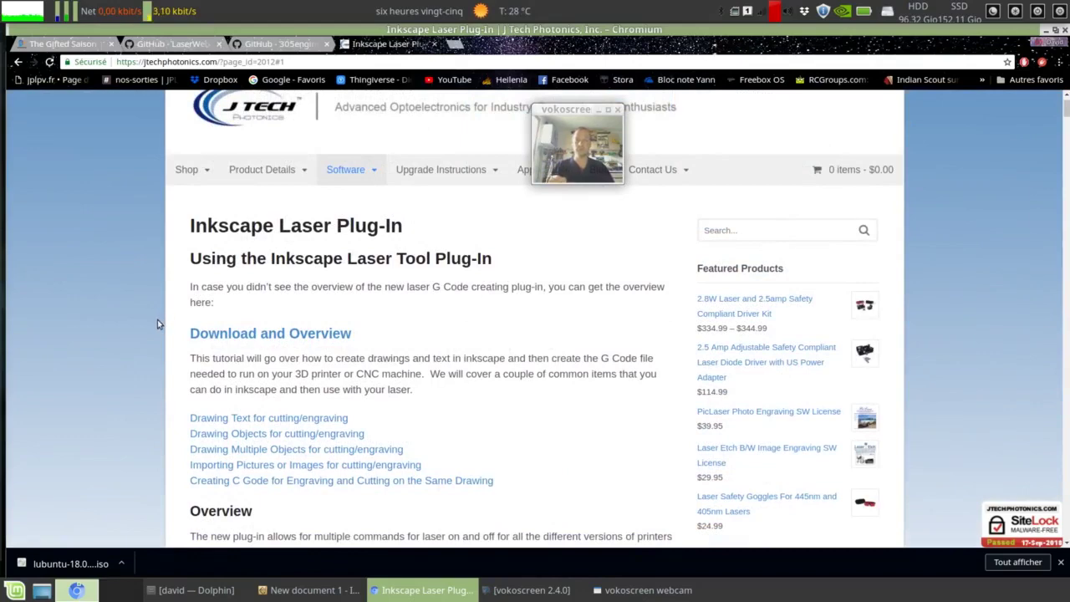
pyautogui.scroll(1, 145, 359)
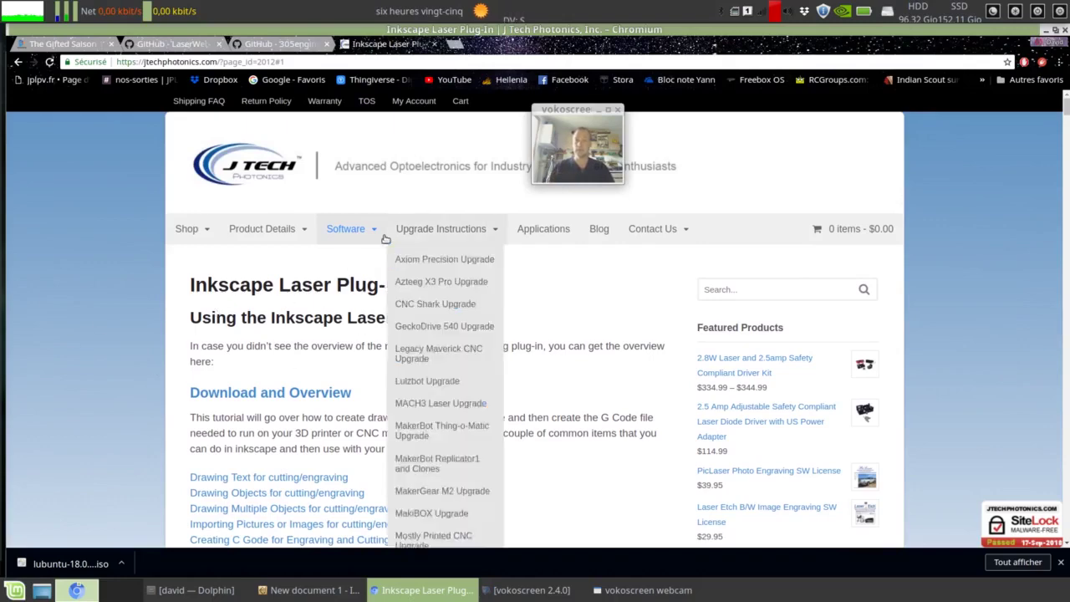
pyautogui.moveTo(370, 239)
pyautogui.scroll(-1, 194, 332)
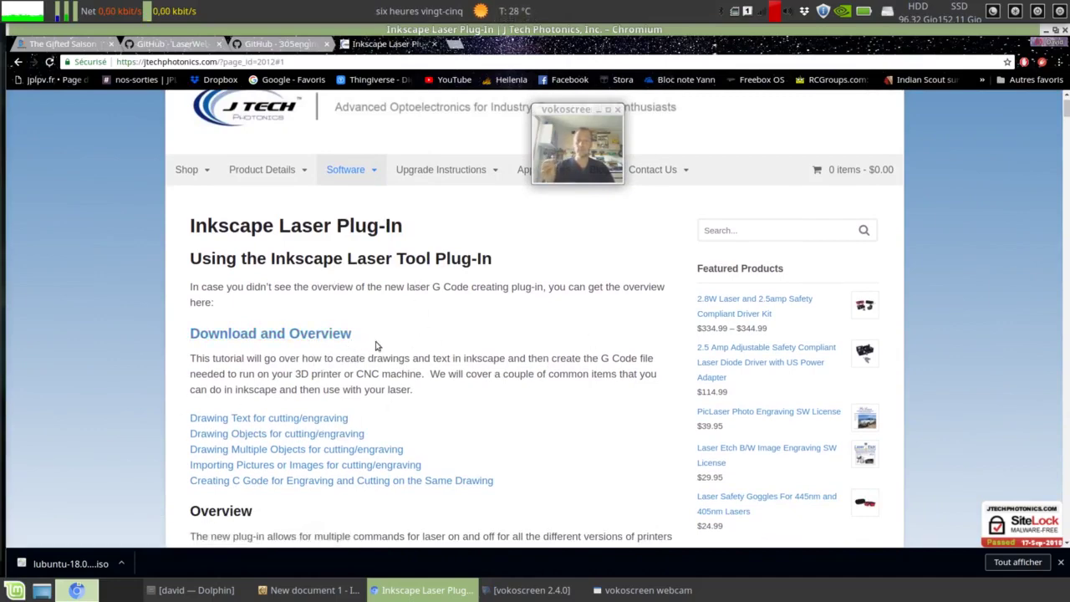
# - Return to the 305engineering Inkscape repository and read the README's installation and usage sections
pyautogui.click(280, 44)
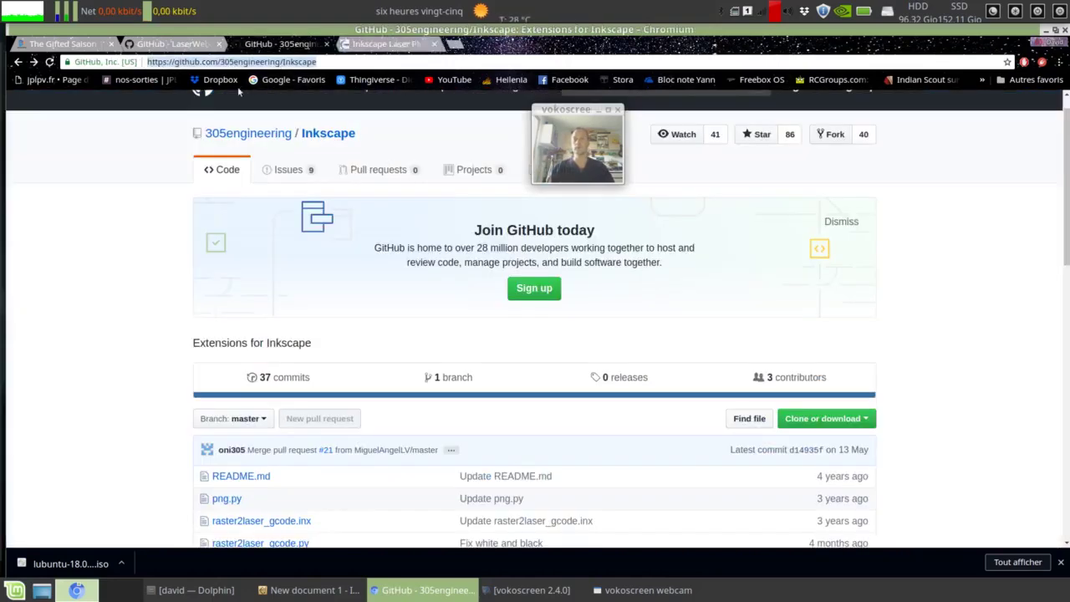
pyautogui.scroll(-6, 117, 393)
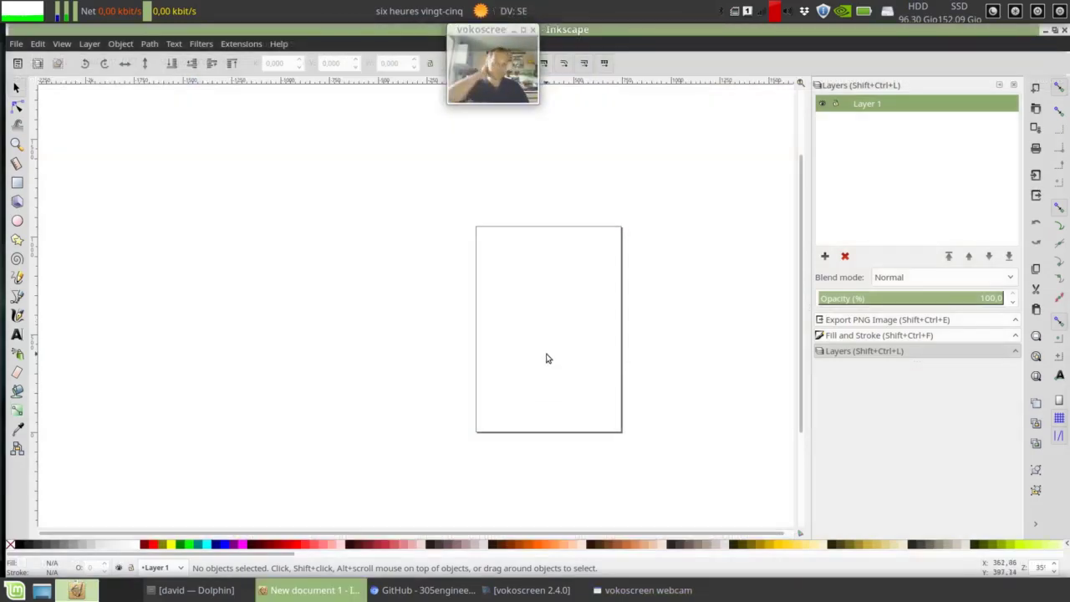
# - Set the Inkscape document's custom page size to 100 mm wide by 100 mm high
pyautogui.click(16, 44)
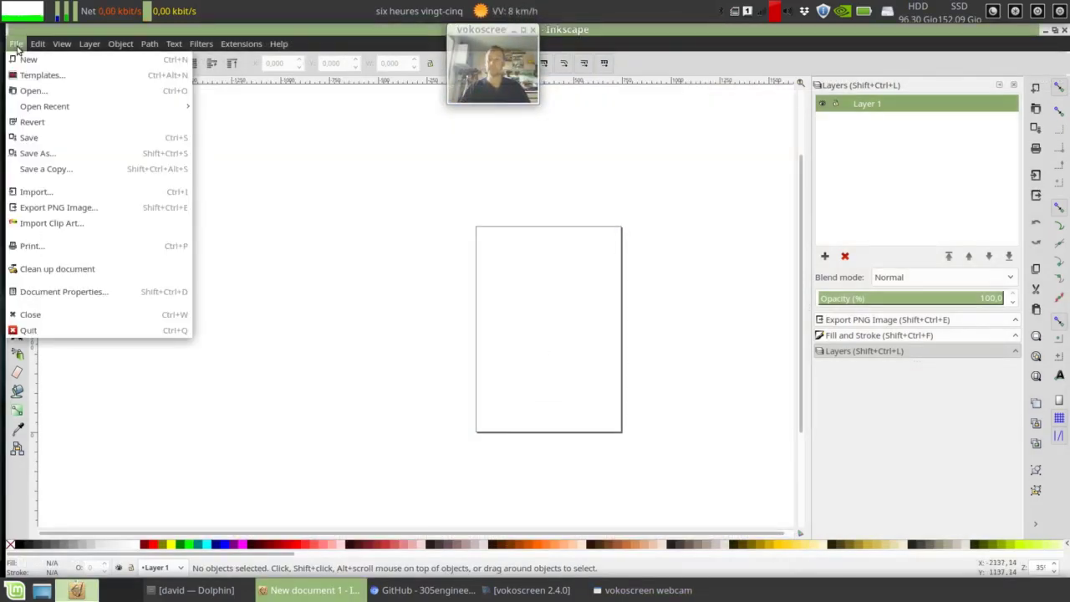
pyautogui.click(66, 292)
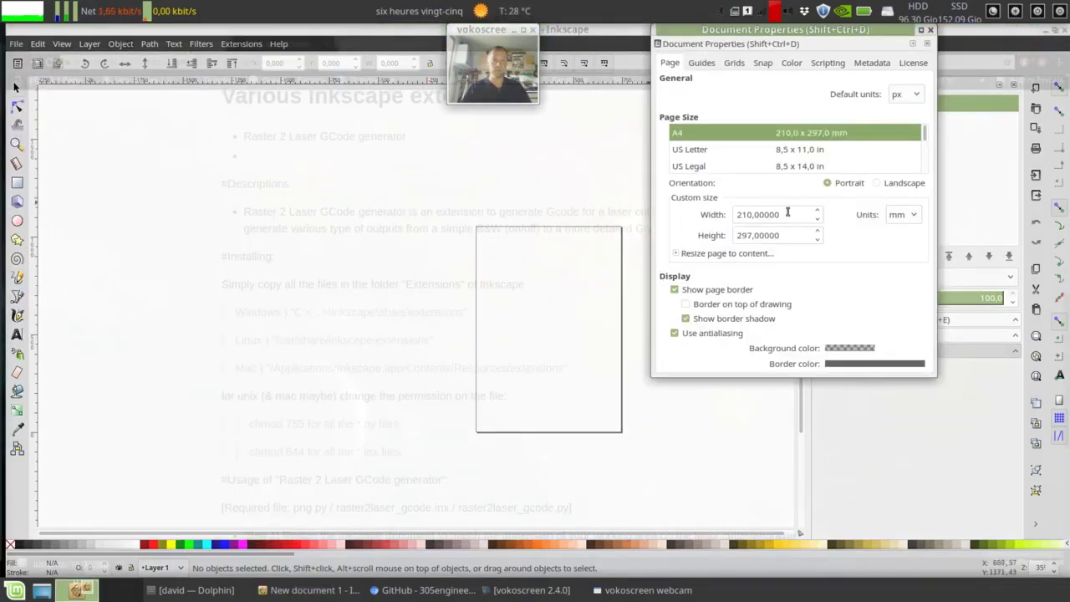
pyautogui.moveTo(787, 214); pyautogui.dragTo(689, 214)
pyautogui.write('100')
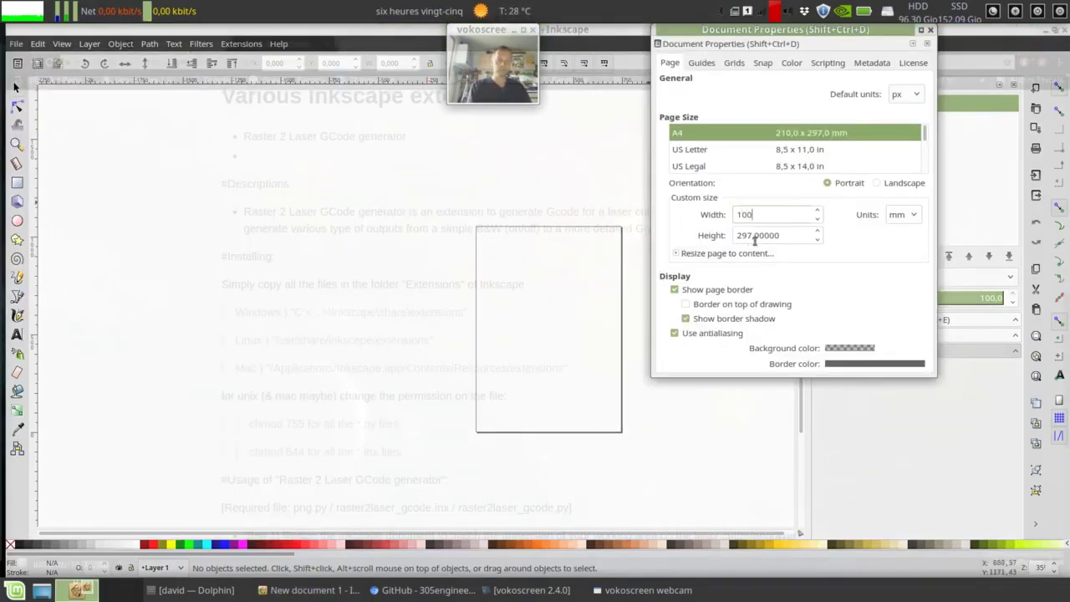
pyautogui.moveTo(781, 236); pyautogui.dragTo(710, 236)
pyautogui.write('100')
pyautogui.click(484, 459)
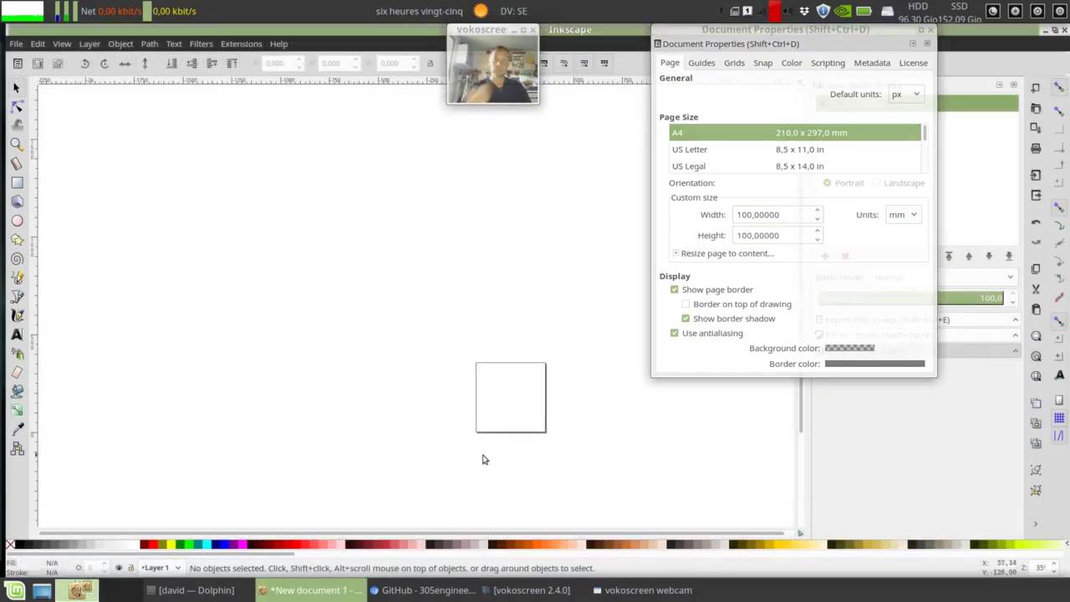
pyautogui.scroll(-3, 494, 438)
pyautogui.click(926, 44)
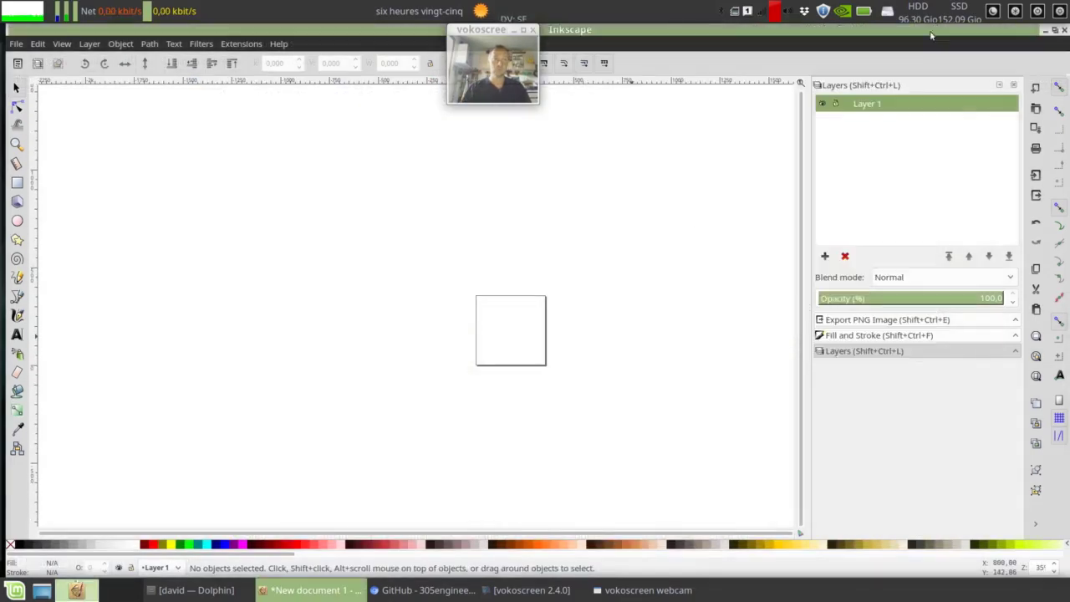
# - Import mon bobber.jpg from the Images folder as an embedded image, with DPI from file and automatic rendering mode
pyautogui.scroll(4, 492, 352)
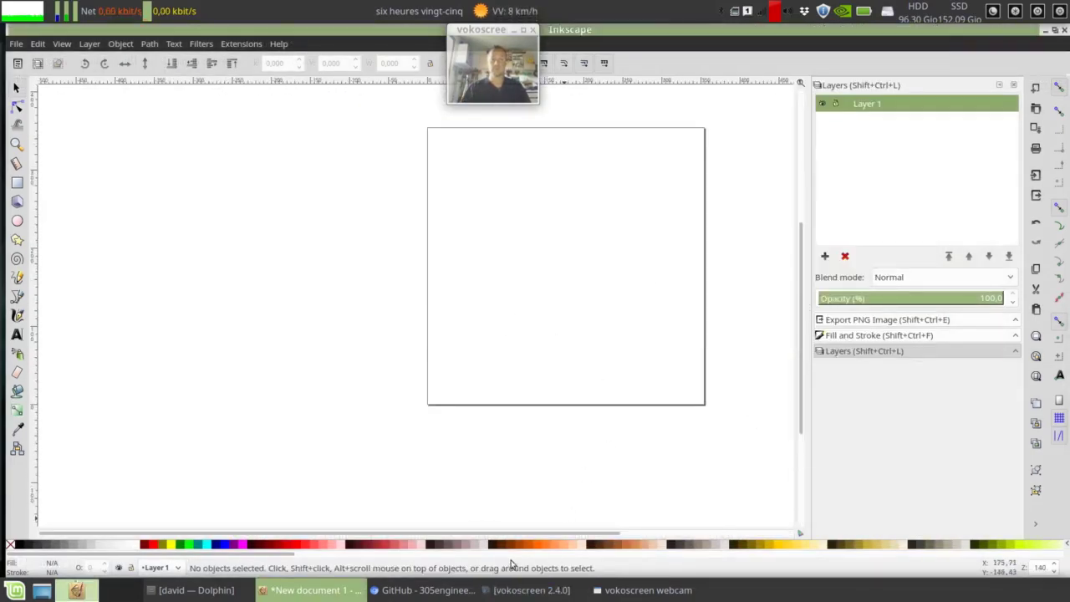
pyautogui.hscroll(3, 461, 186)
pyautogui.moveTo(800, 266); pyautogui.dragTo(799, 240)
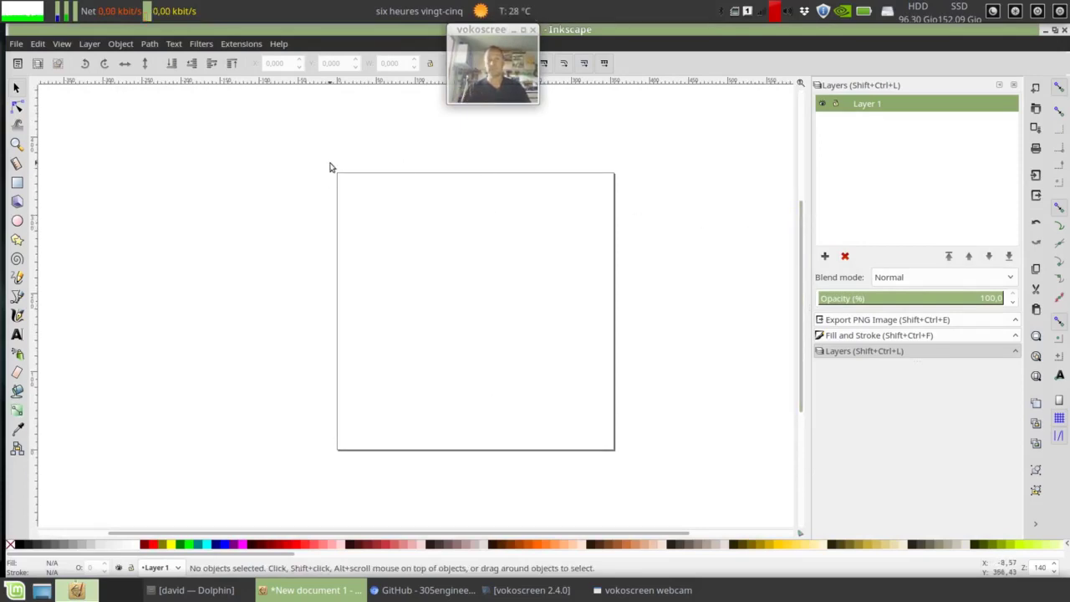
pyautogui.click(16, 43)
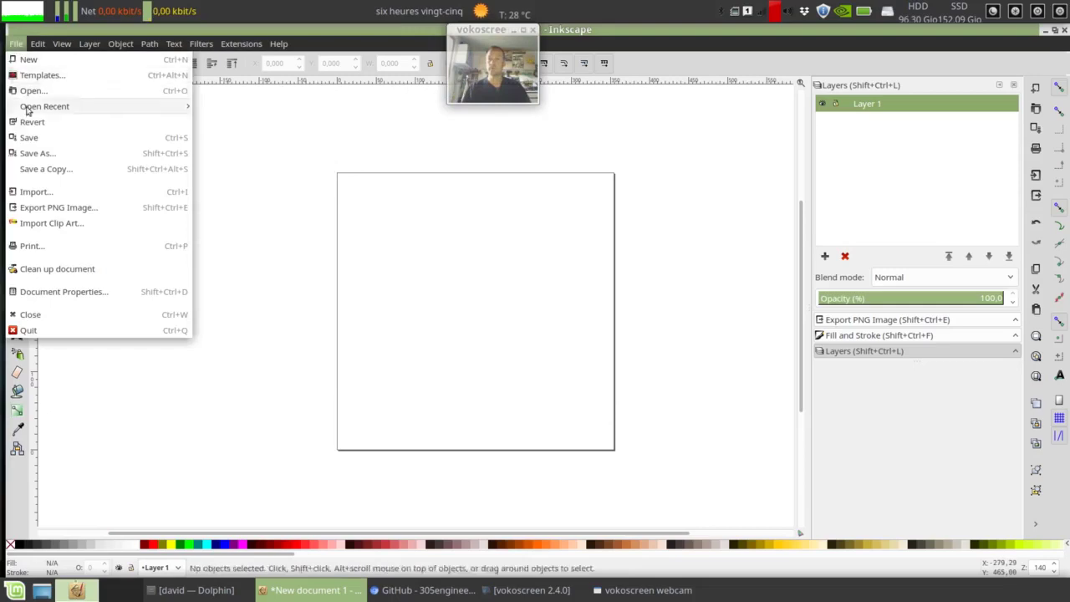
pyautogui.click(47, 194)
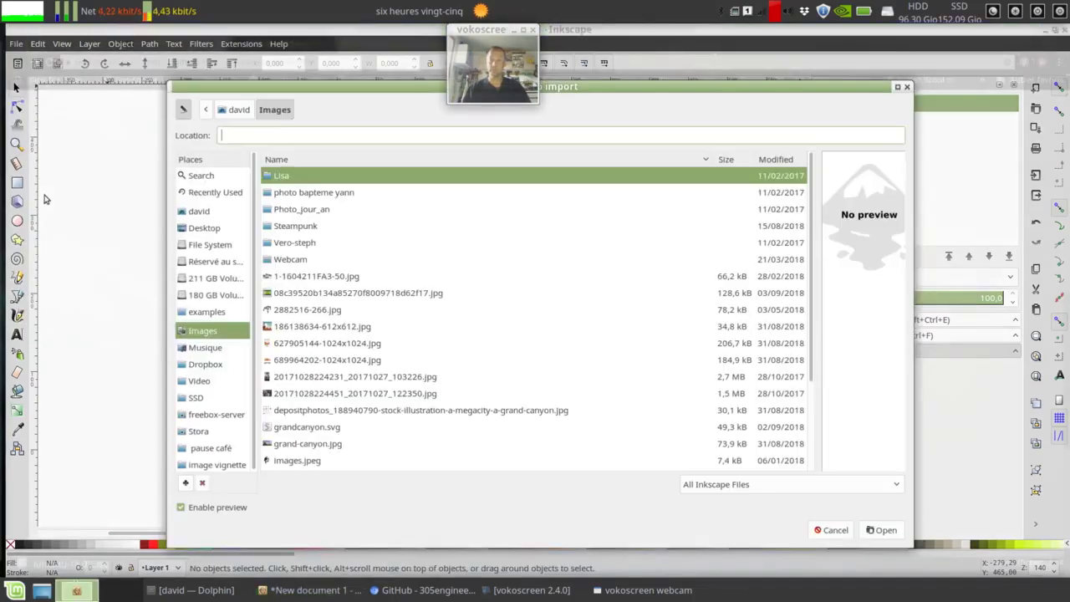
pyautogui.click(368, 294)
pyautogui.scroll(-3, 513, 328)
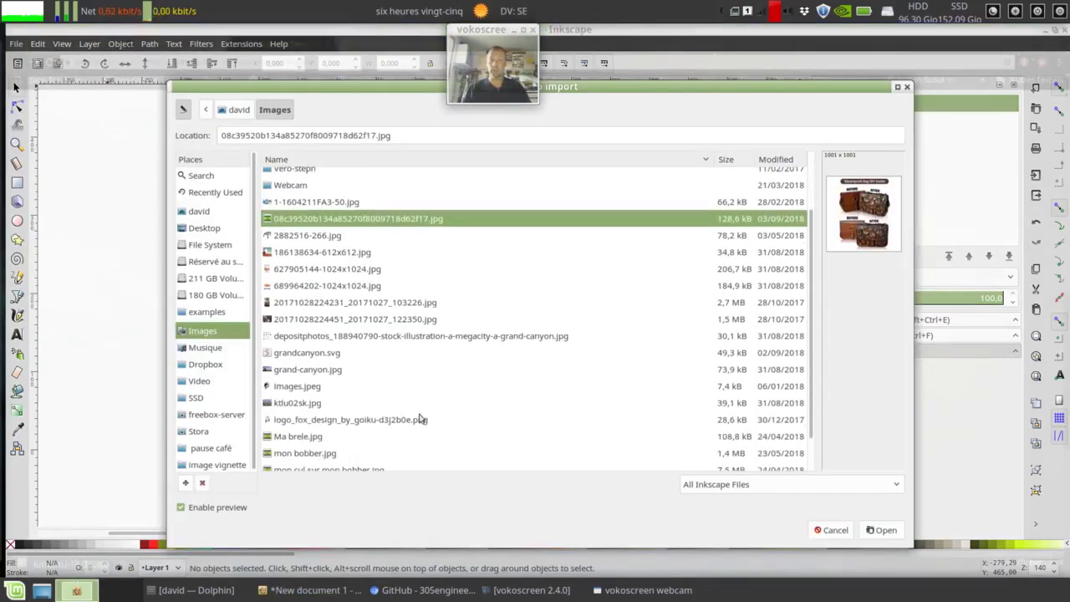
pyautogui.click(315, 436)
pyautogui.scroll(-2, 499, 400)
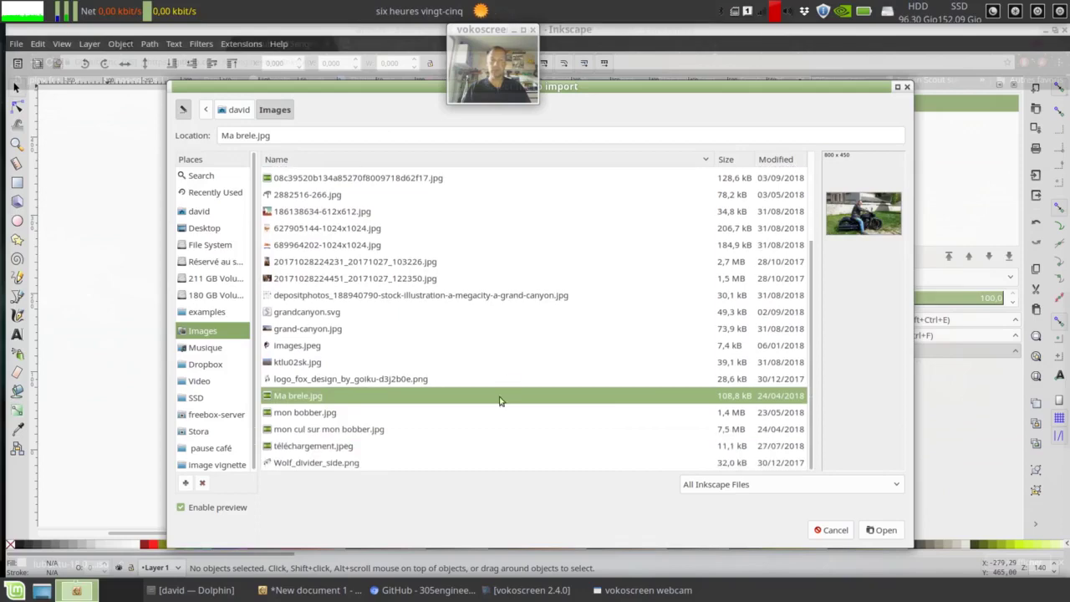
pyautogui.click(318, 415)
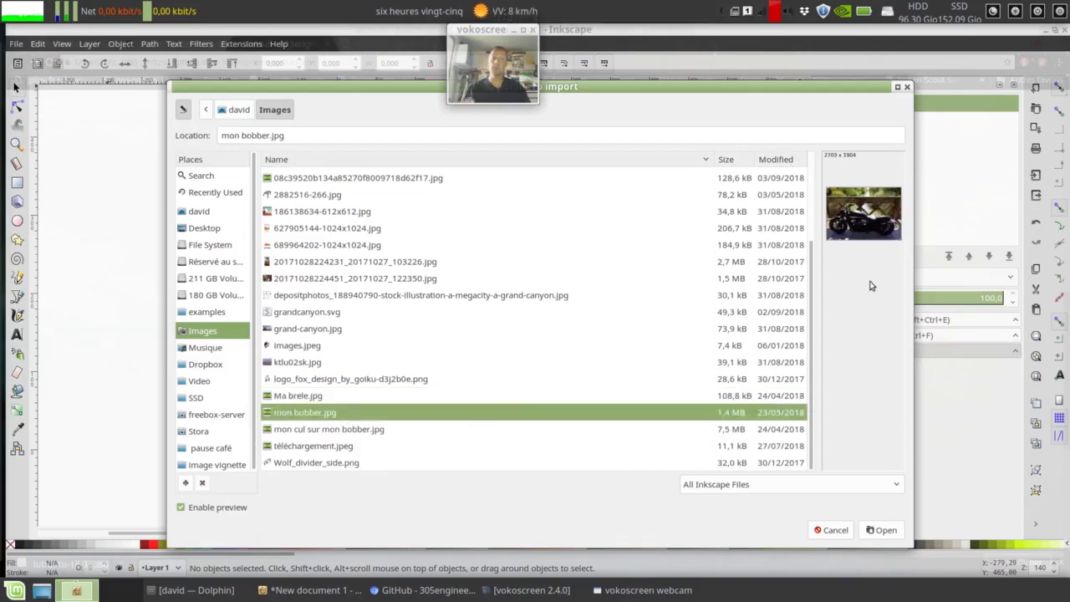
pyautogui.click(873, 530)
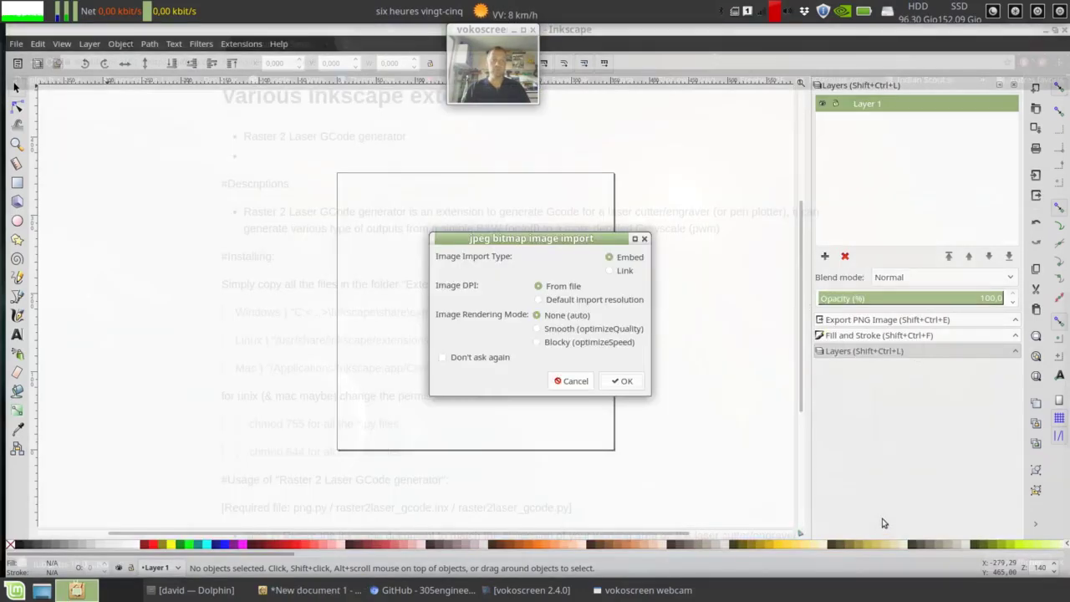
pyautogui.click(618, 381)
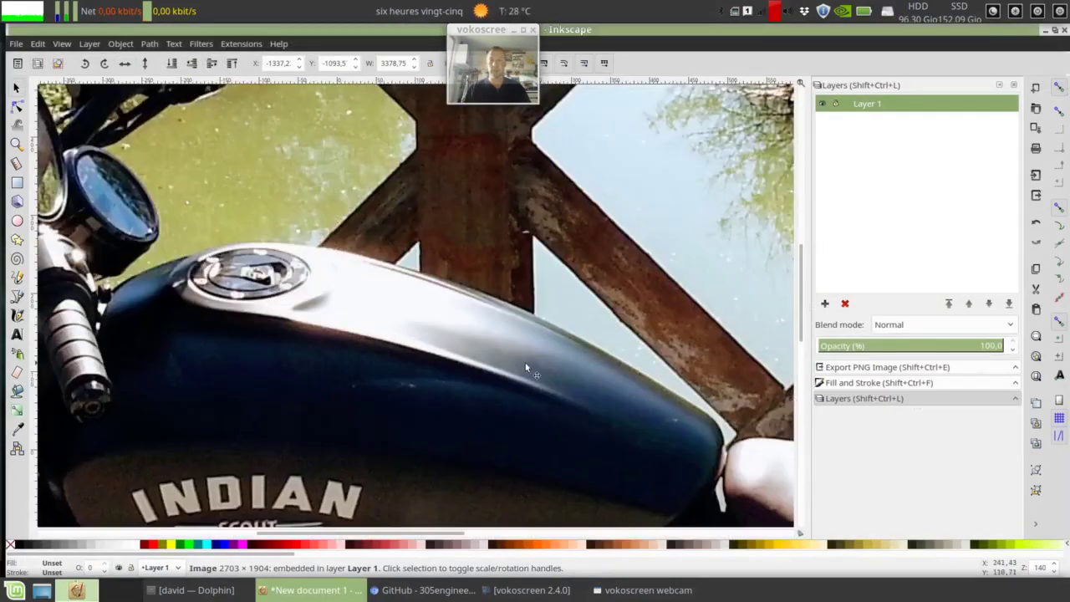
# - Scale the imported motorcycle photo down to fit inside the lower part of the page, and deselect it
pyautogui.press('5')
pyautogui.click(677, 172)
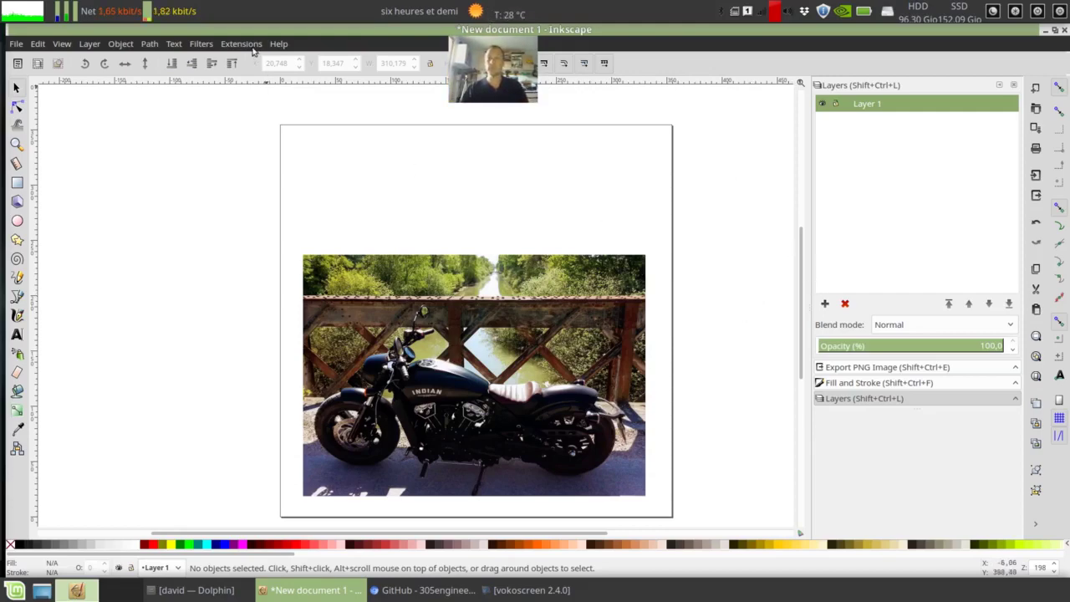
# - Open the 305 Engineering Raster 2 Laser GCode generator and set the export file name to bobber
pyautogui.click(200, 43)
pyautogui.moveTo(241, 44)
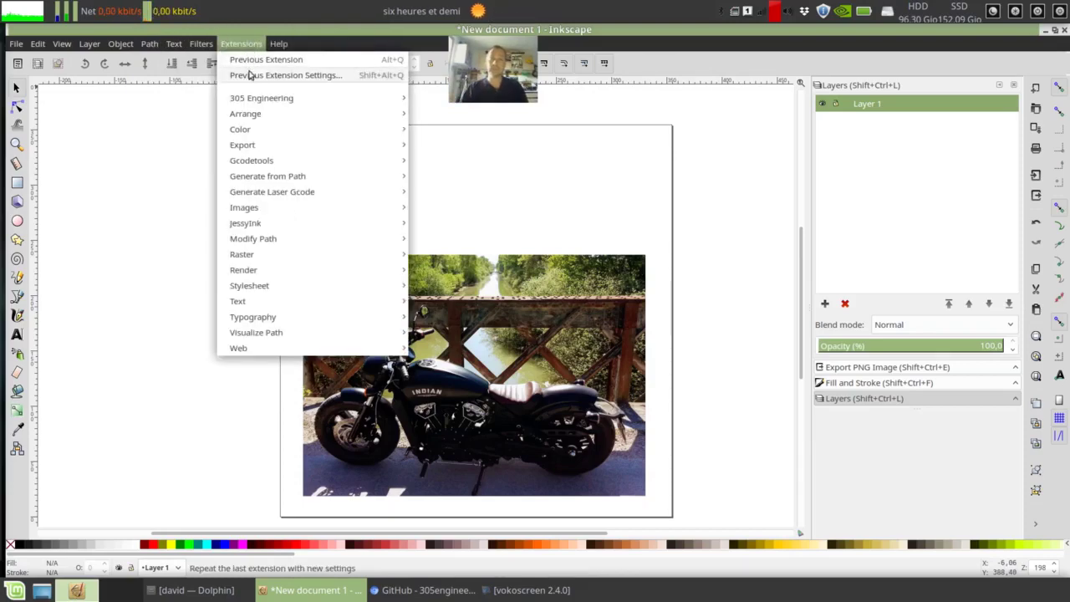
pyautogui.moveTo(266, 102)
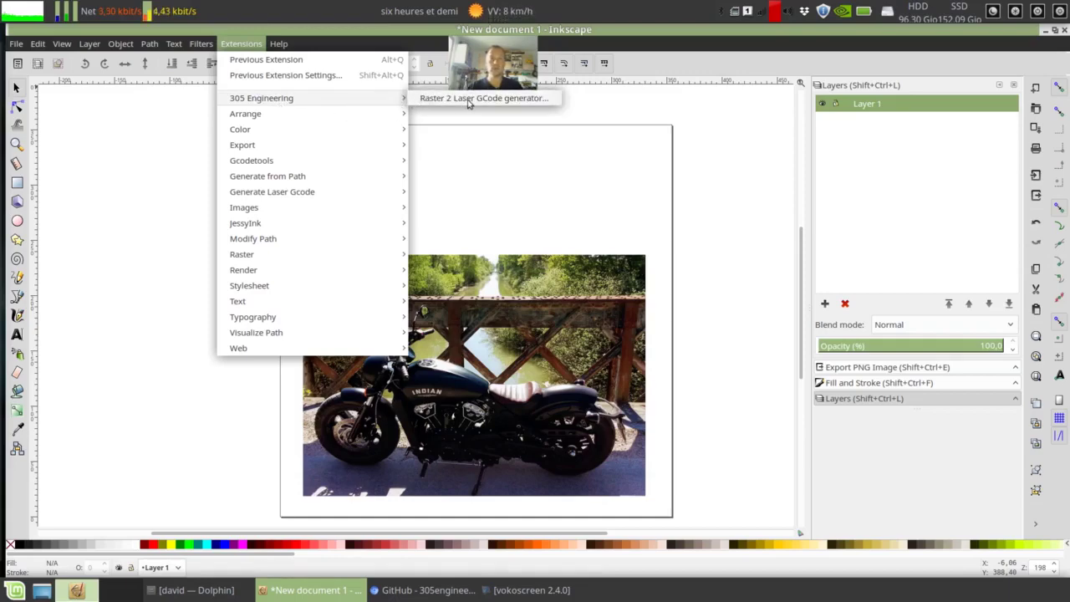
pyautogui.click(530, 100)
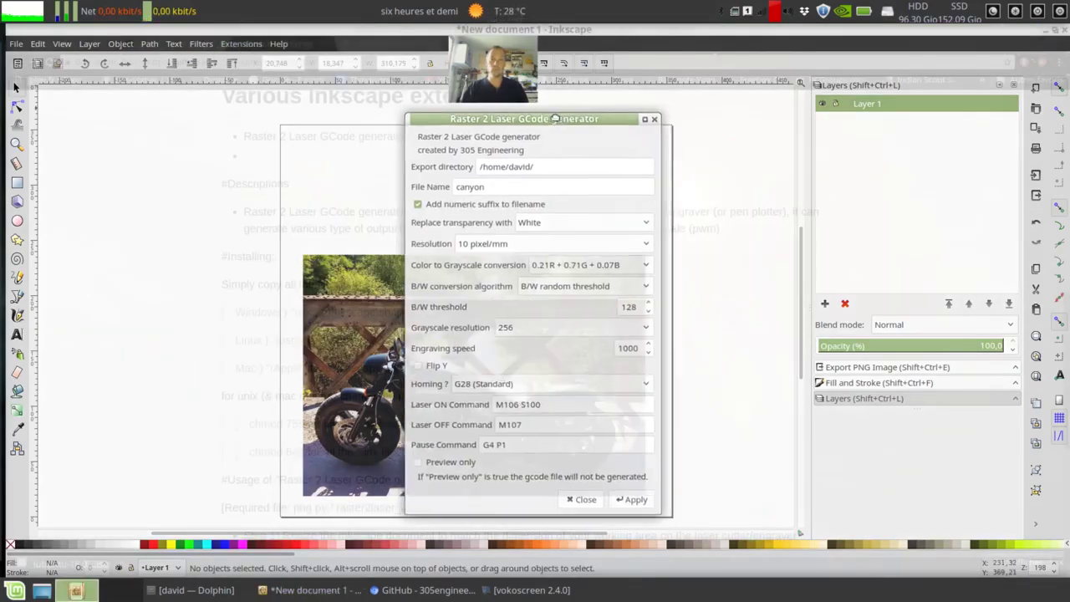
pyautogui.moveTo(557, 121); pyautogui.dragTo(570, 126)
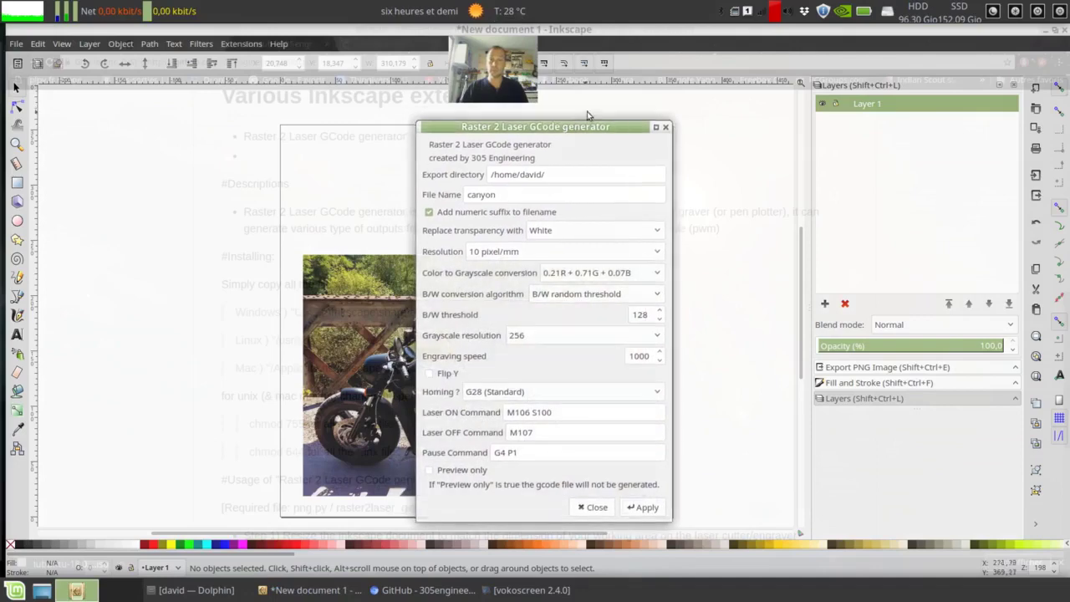
pyautogui.click(615, 172)
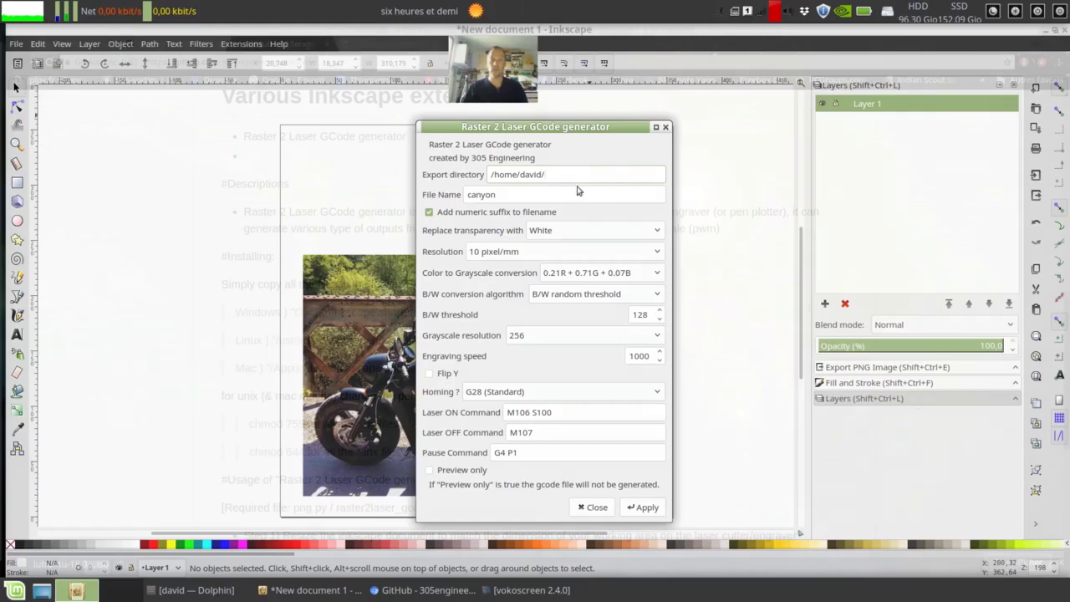
pyautogui.doubleClick(518, 194)
pyautogui.write('bobber')
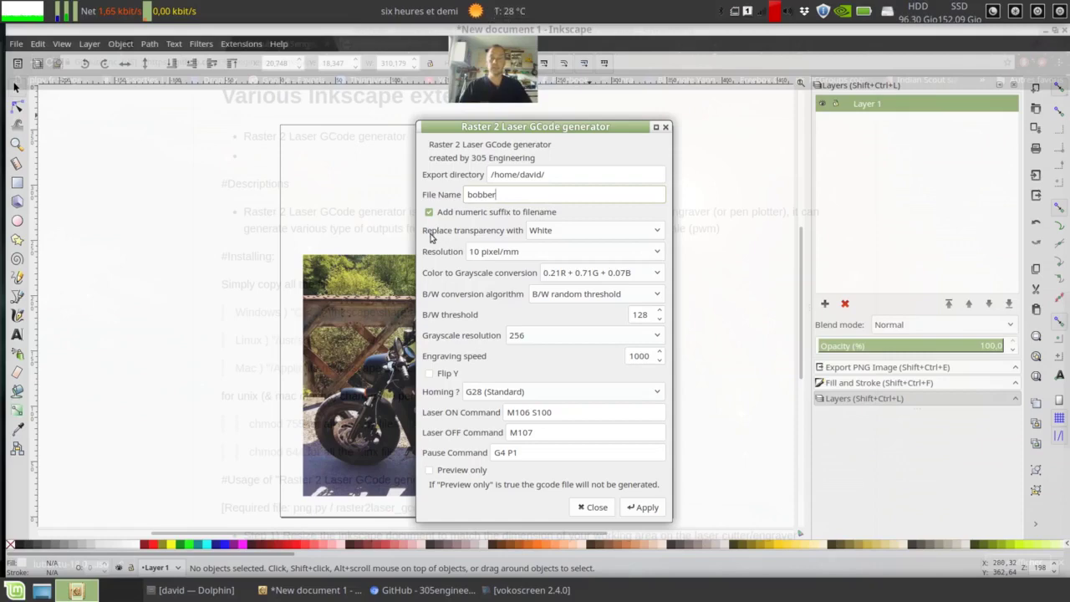
# - Review the transparency replacement and color-to-grayscale conversion options, keeping White and 0.21R + 0.71G + 0.07B
pyautogui.click(580, 231)
pyautogui.click(580, 230)
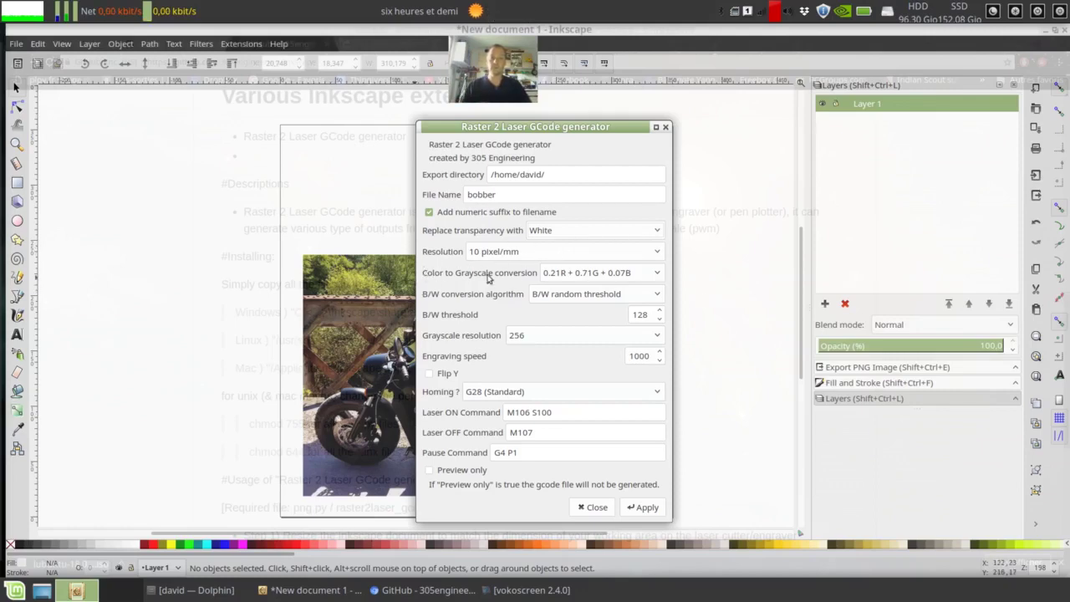
pyautogui.click(601, 277)
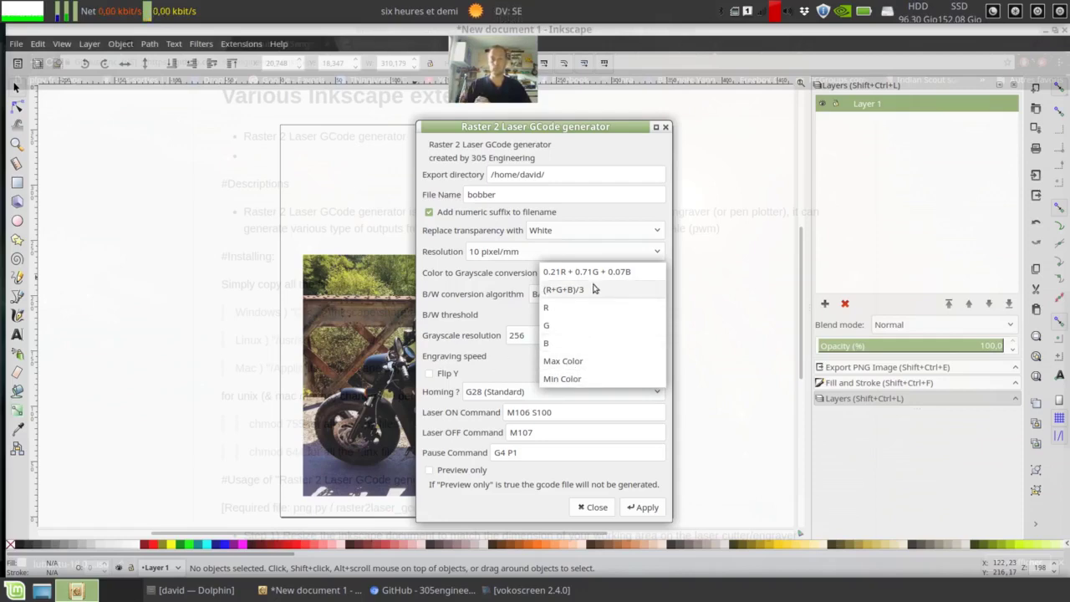
pyautogui.click(555, 273)
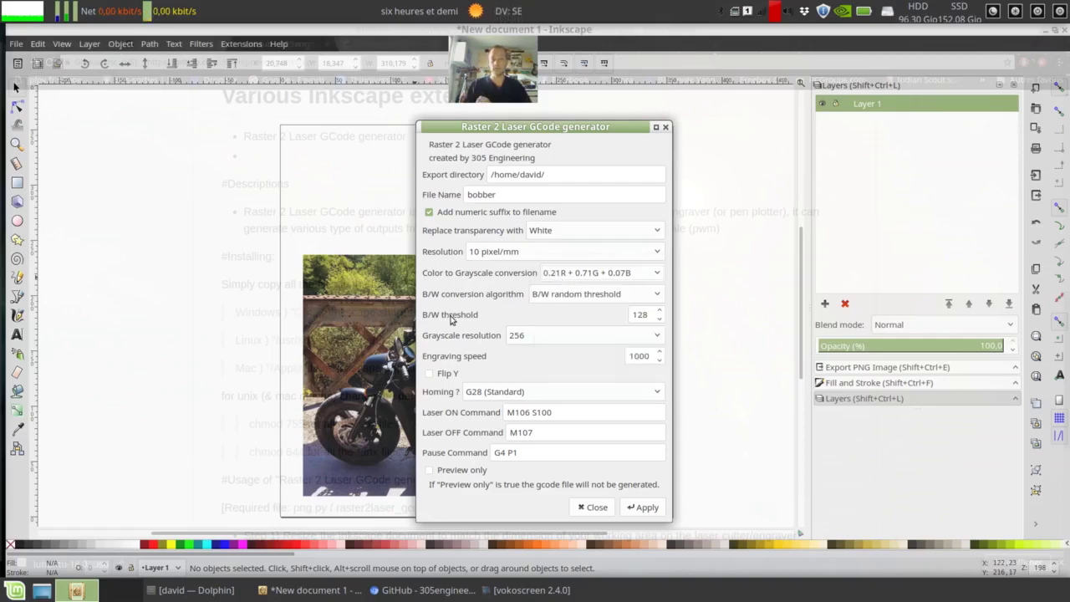
# - Set the B/W conversion algorithm to Grayscale and review the alternative algorithms
pyautogui.click(598, 300)
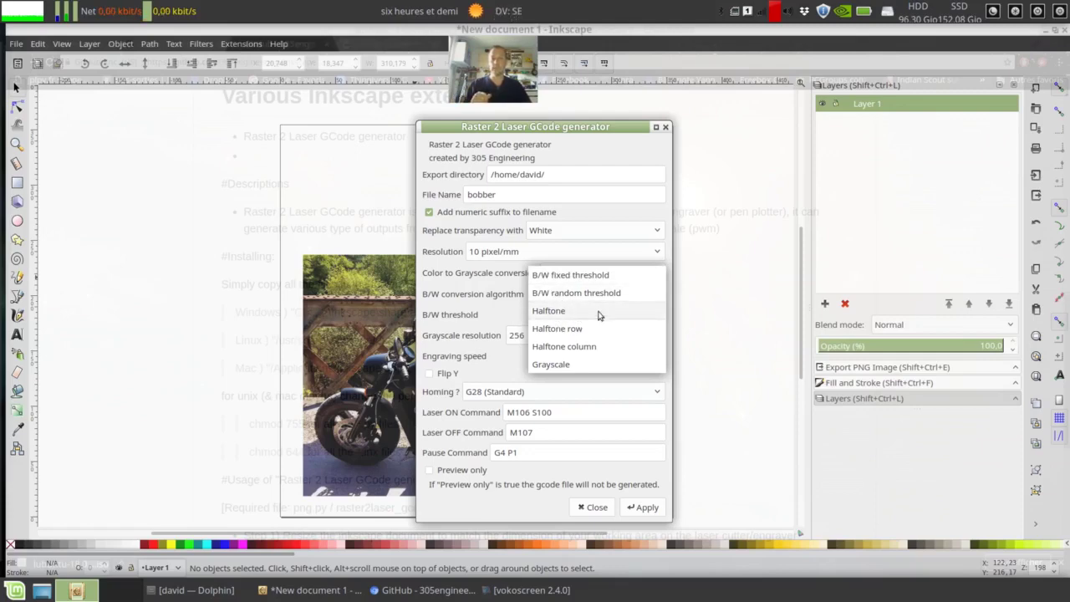
pyautogui.click(562, 366)
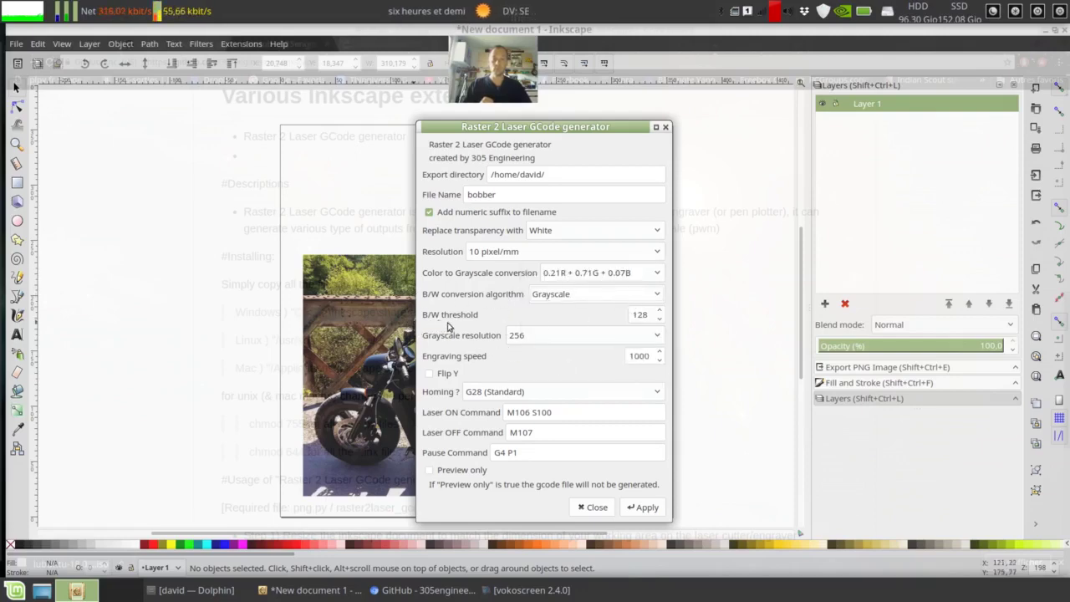
pyautogui.click(585, 294)
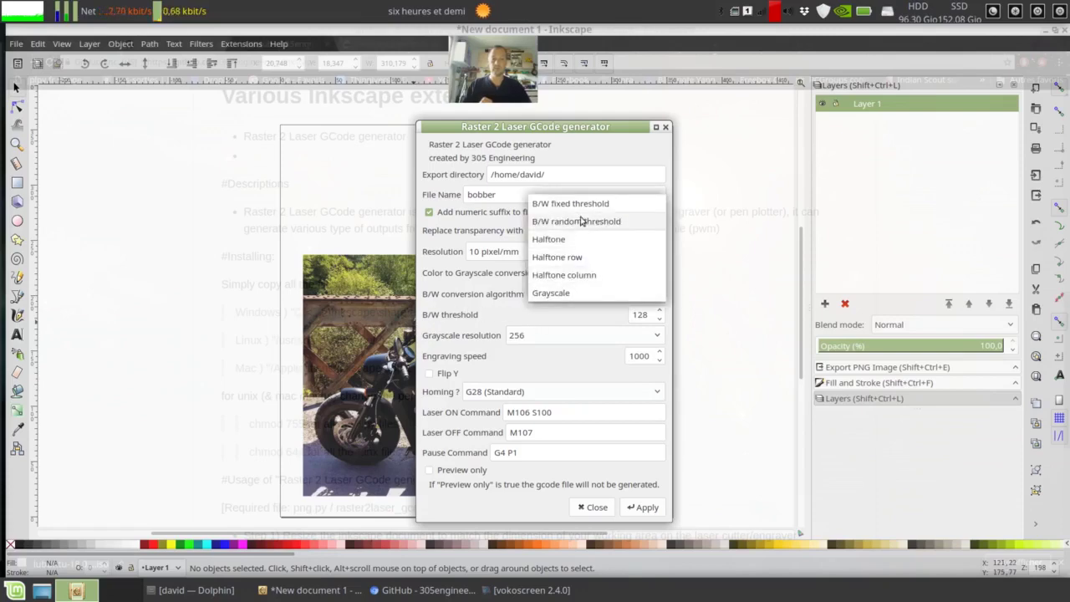
pyautogui.click(476, 321)
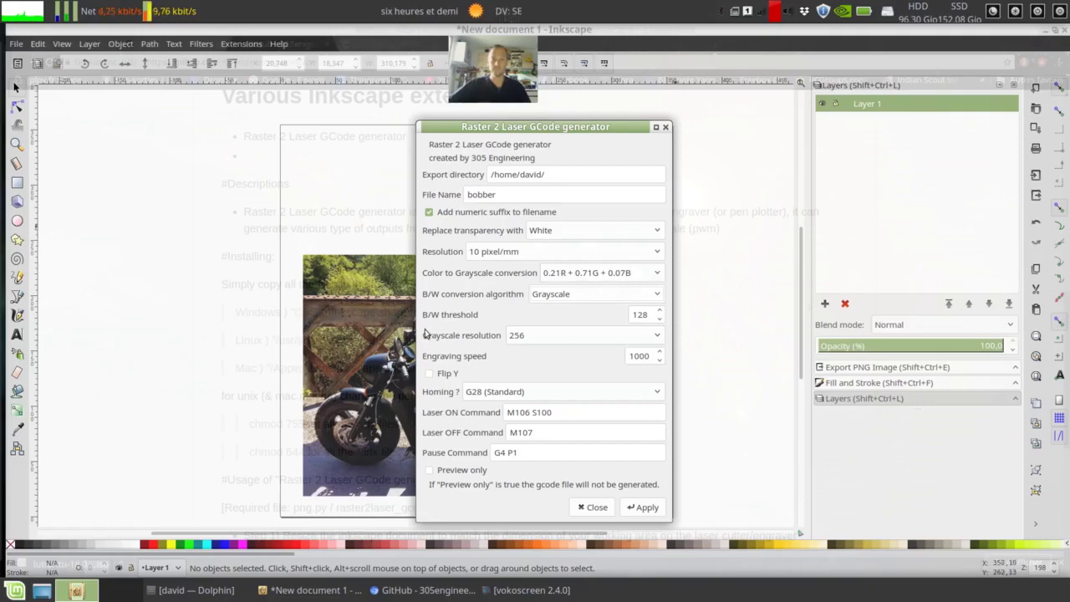
# - Review the grayscale resolution and homing options, keeping 256 and G28 (Standard)
pyautogui.click(526, 338)
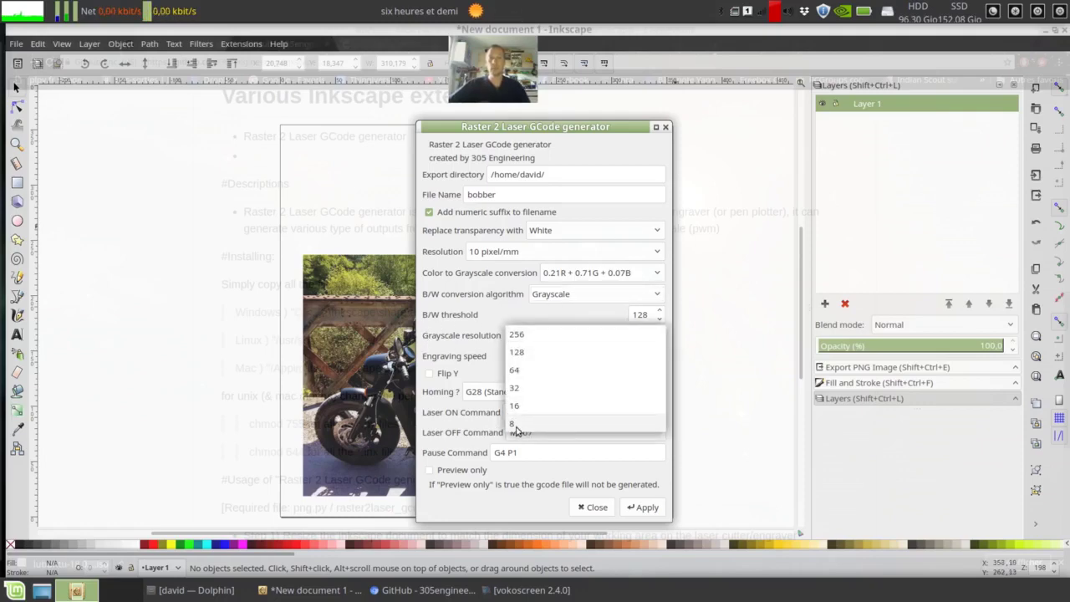
pyautogui.click(491, 316)
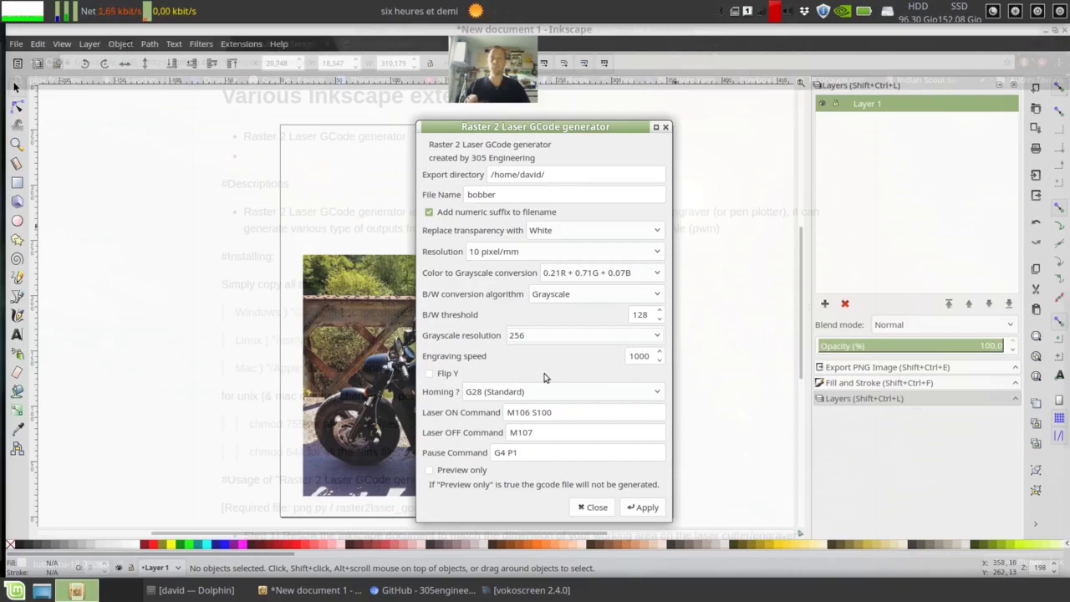
pyautogui.click(528, 396)
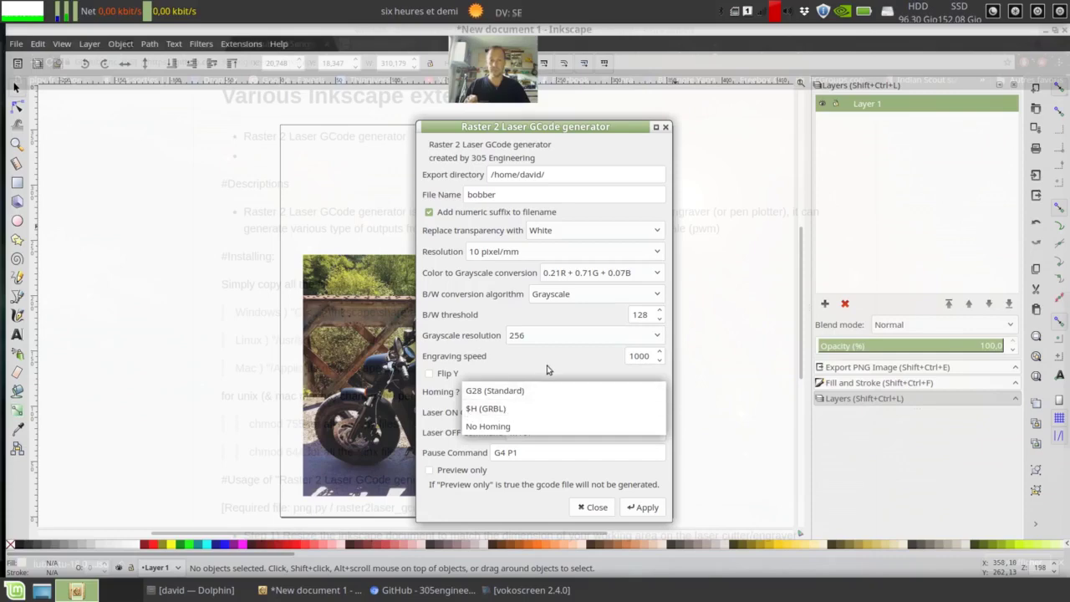
pyautogui.click(558, 391)
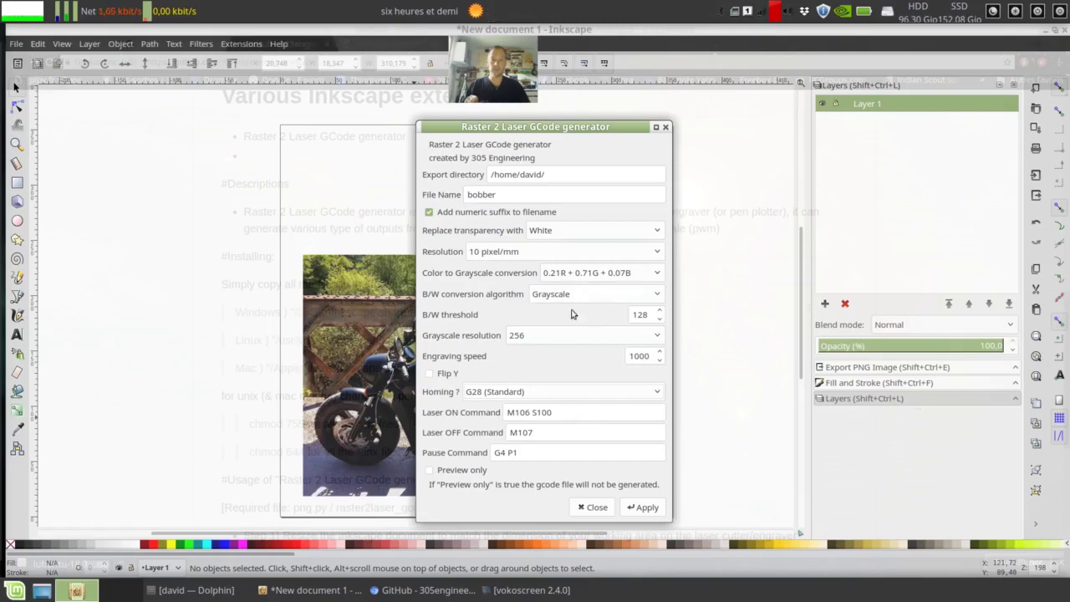
# - Set the Laser ON command to M106, keep M107 as laser off and G4 P1 as pause, and generate the G-code
pyautogui.moveTo(571, 414); pyautogui.dragTo(528, 412)
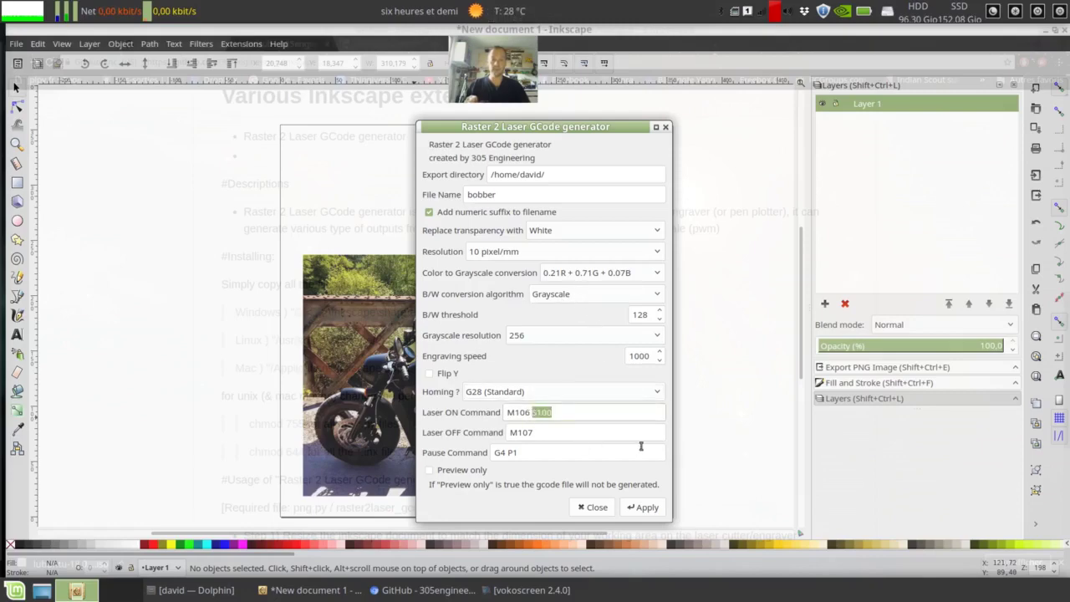
pyautogui.press('BackSpace')
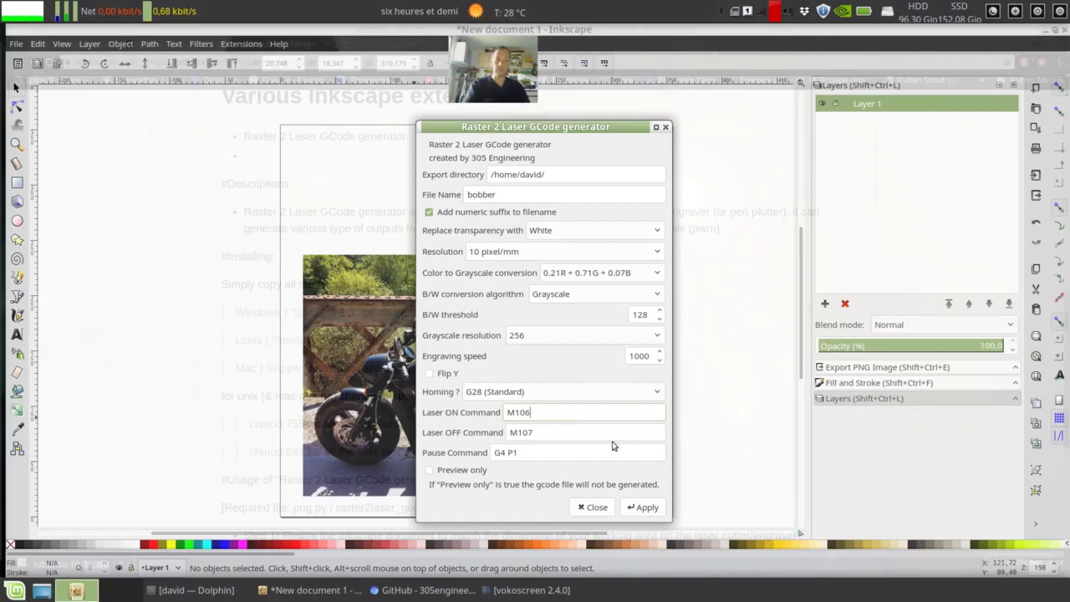
pyautogui.click(545, 432)
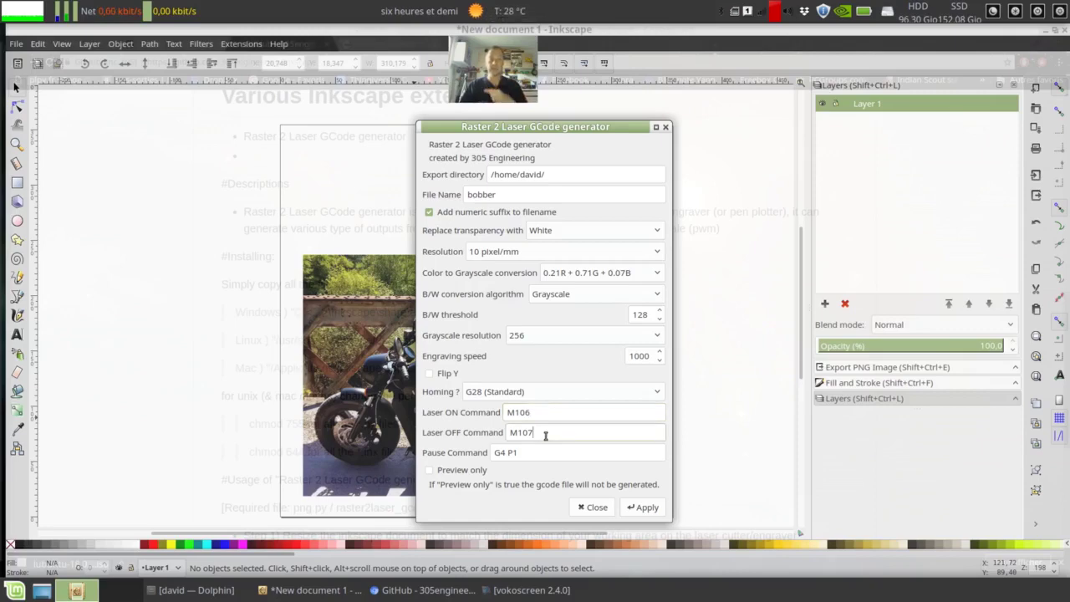
pyautogui.click(519, 453)
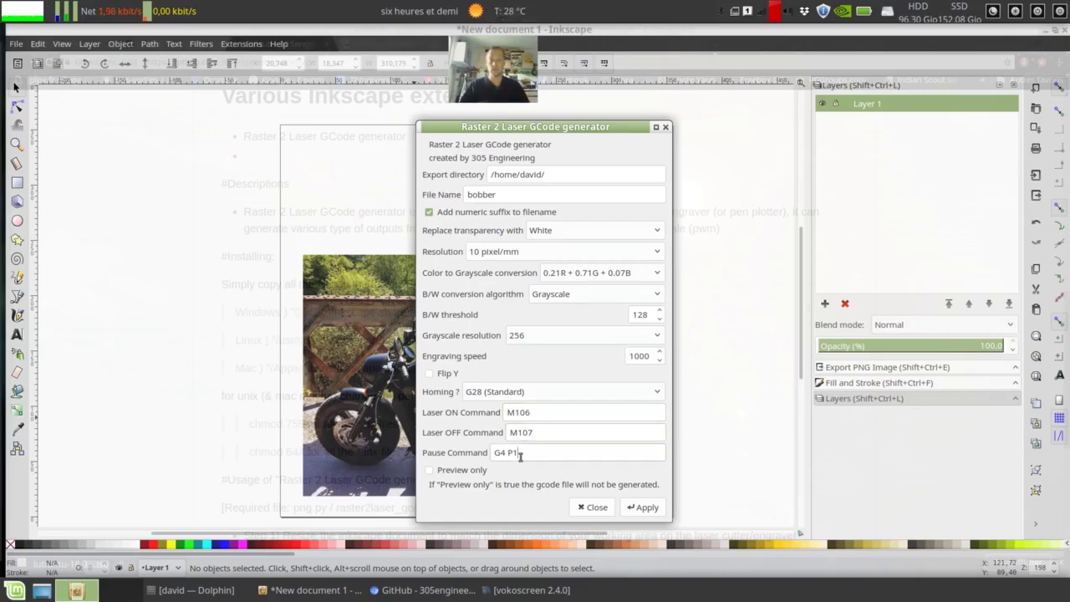
pyautogui.moveTo(535, 452); pyautogui.dragTo(491, 453)
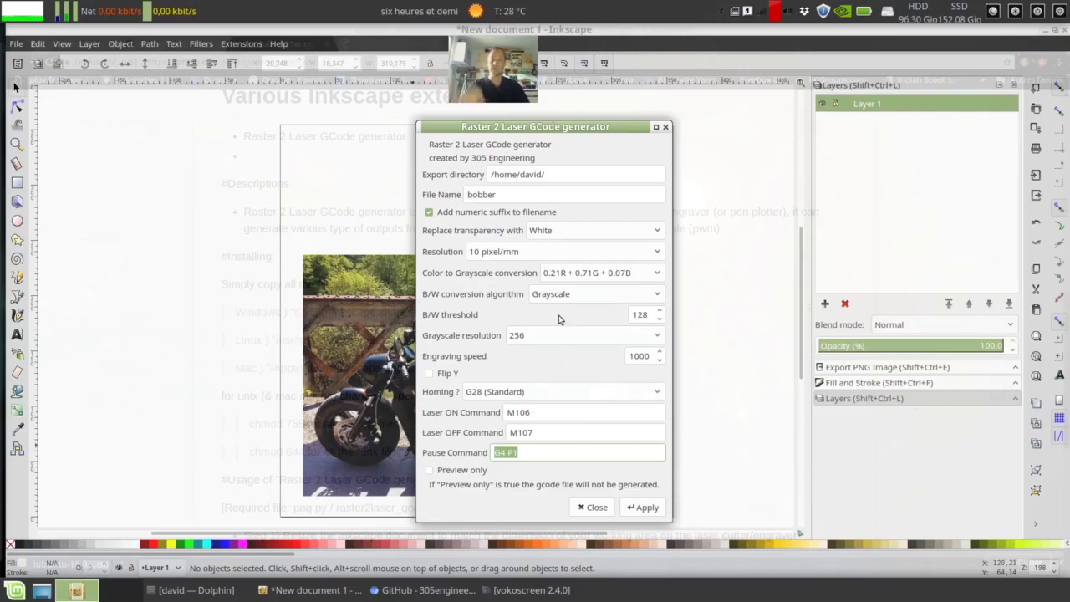
pyautogui.click(646, 506)
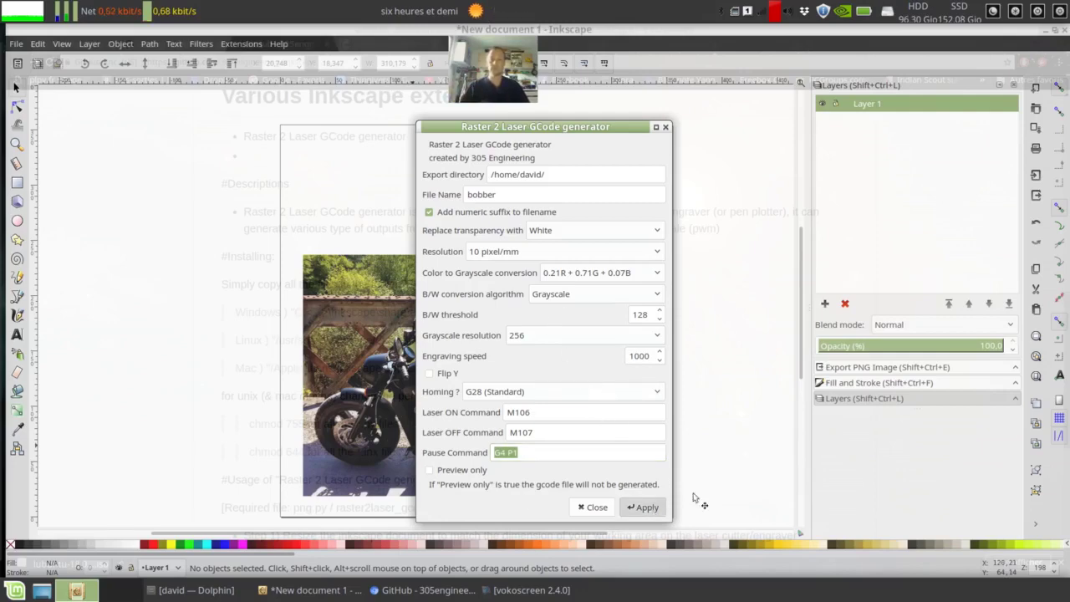
# - Switch to the Dolphin file manager and preview the exported bobber_0001.png in the home folder
pyautogui.click(191, 591)
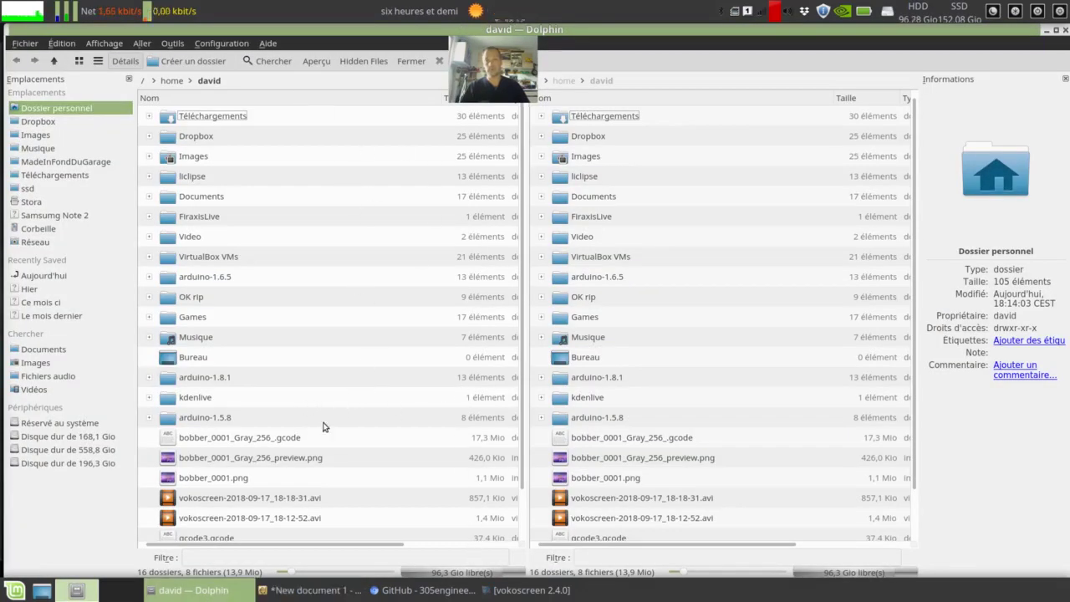
pyautogui.click(222, 478)
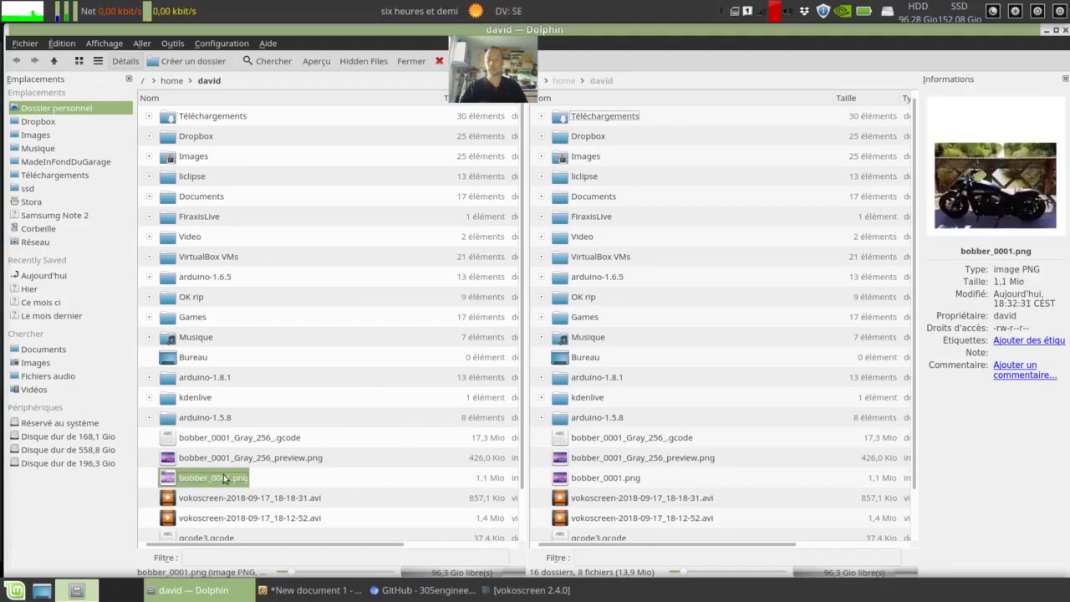
# - Preview bobber_0001_Gray_256_preview.png and the generated bobber_0001_Gray_256_.gcode in the home folder
pyautogui.click(291, 458)
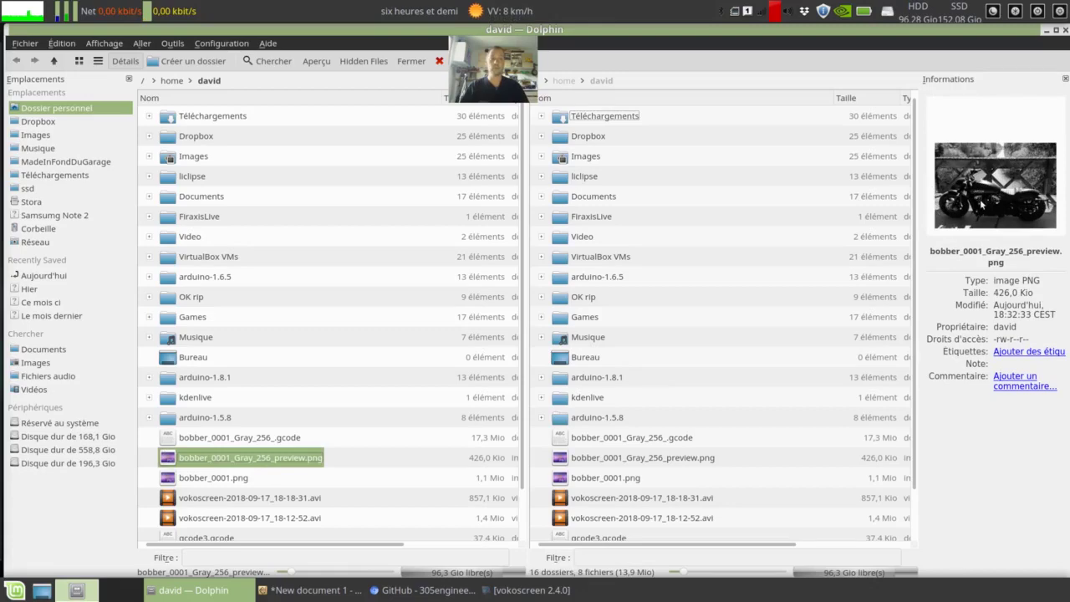
pyautogui.click(260, 440)
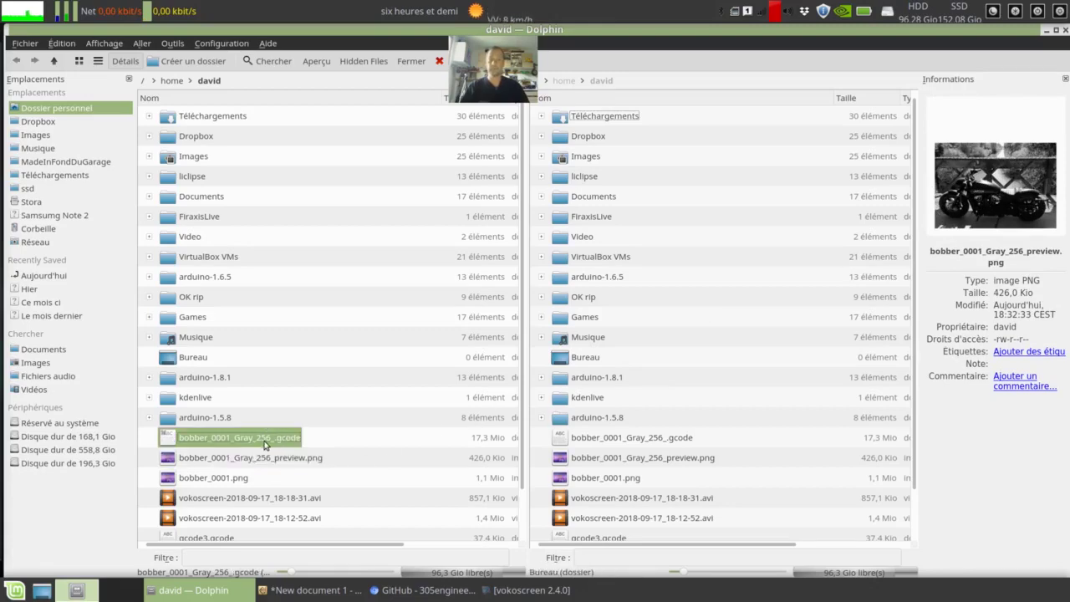
pyautogui.moveTo(225, 444)
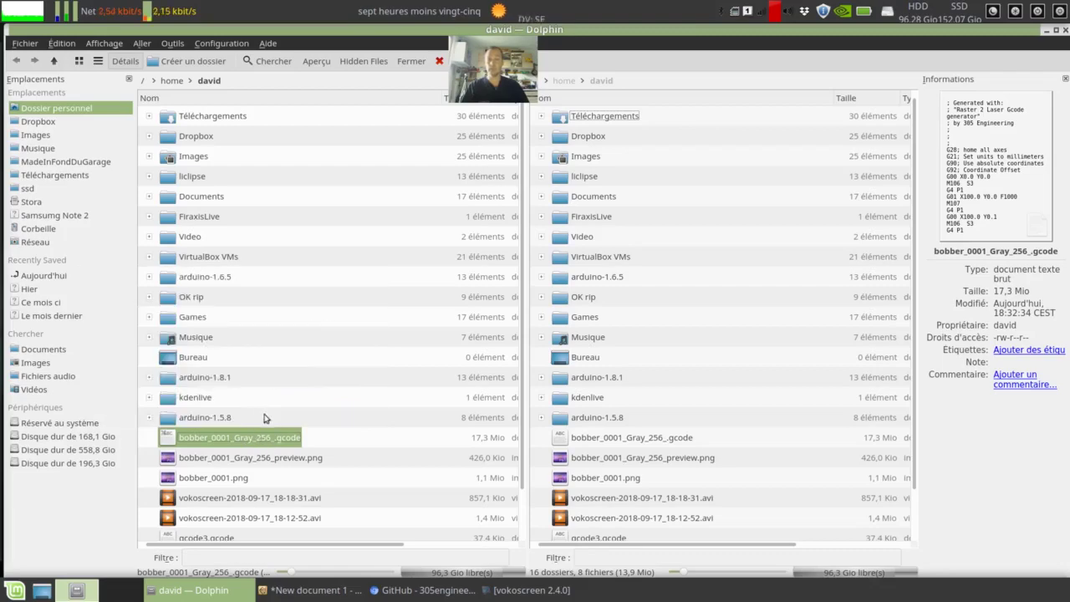
# - Switch back to Inkscape and set the generator's B/W conversion algorithm to B/W fixed threshold
pyautogui.click(309, 590)
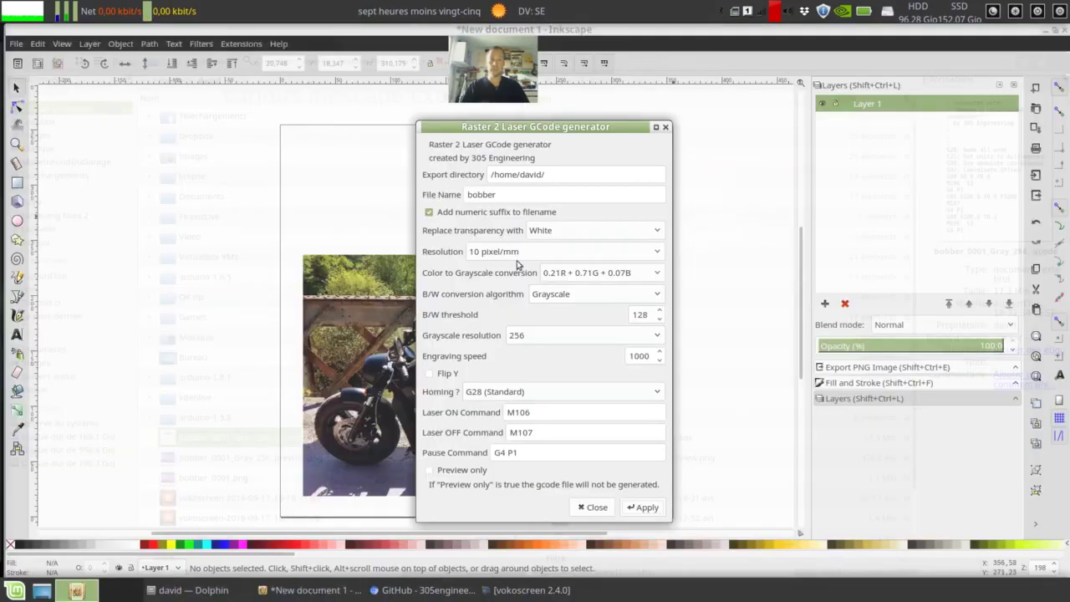
pyautogui.click(598, 293)
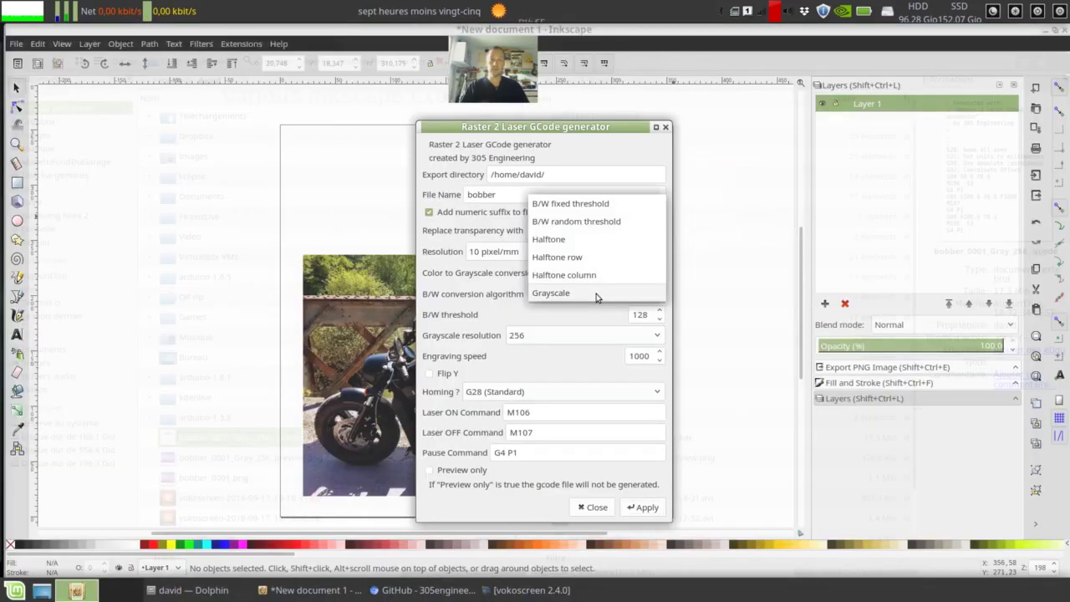
pyautogui.click(594, 204)
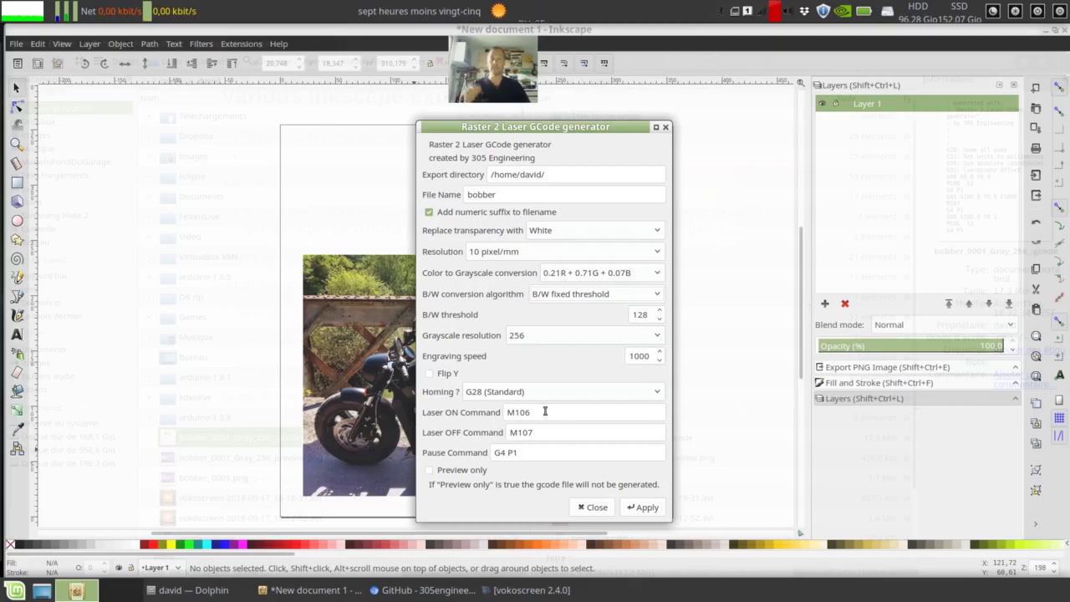
# - Set the Laser ON command to M106 S125 and generate the fixed-threshold G-code
pyautogui.click(548, 411)
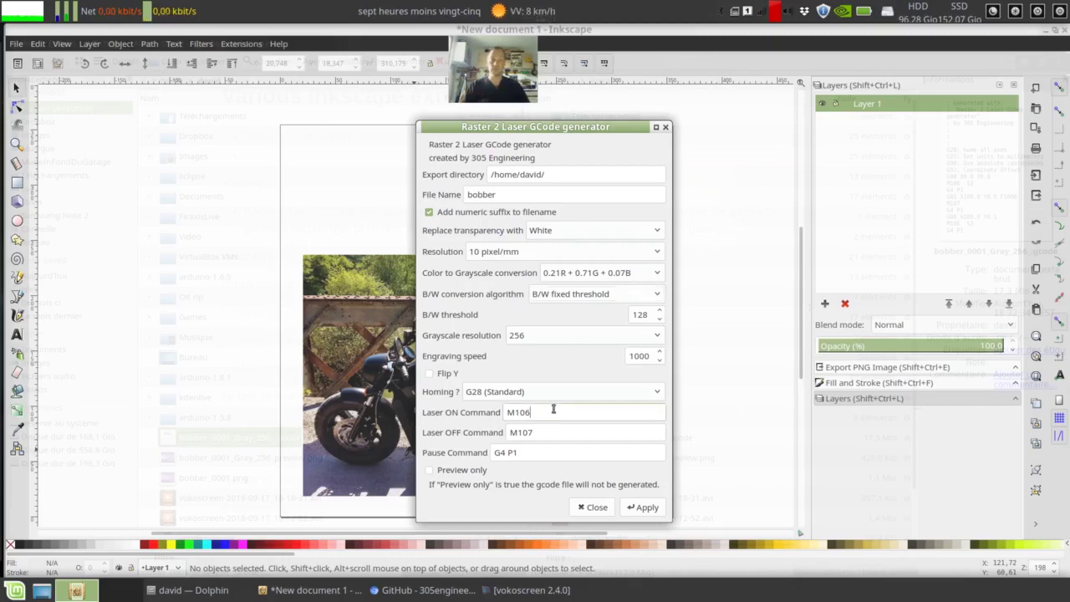
pyautogui.write('S')
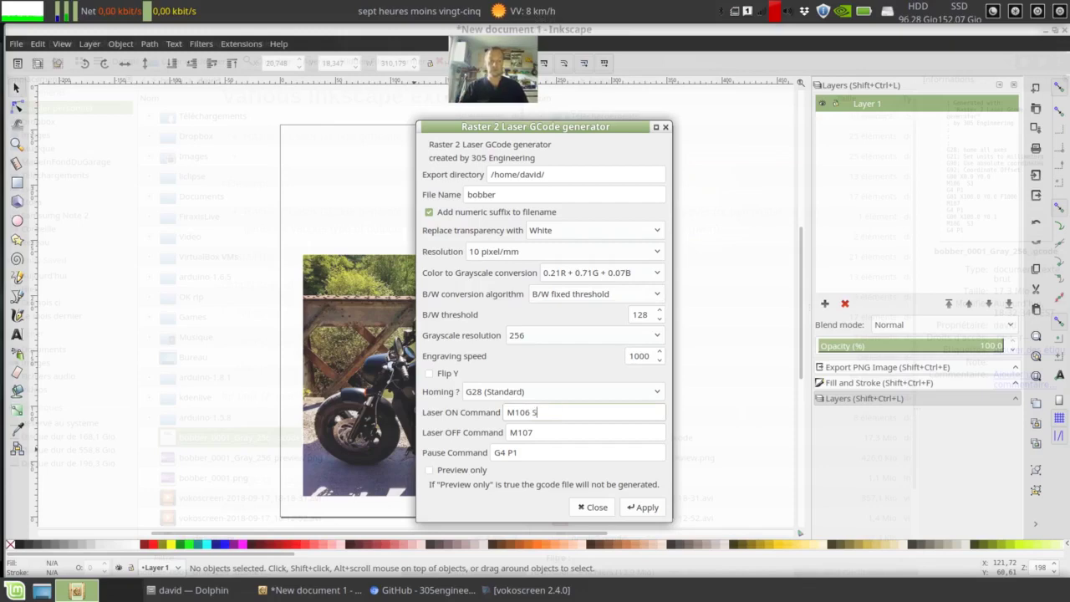
pyautogui.write('1')
pyautogui.press('BackSpace')
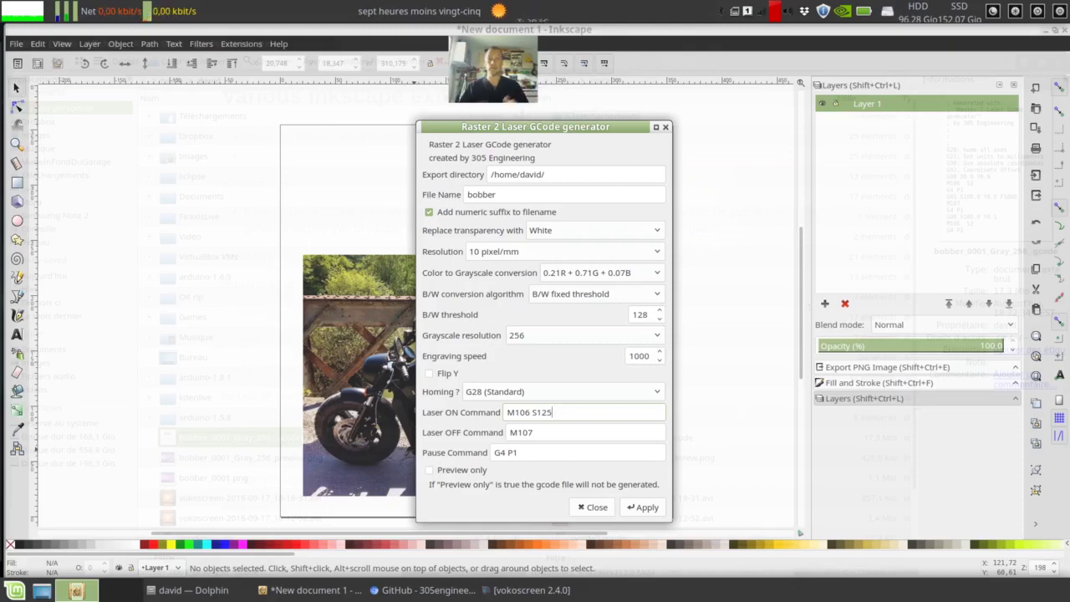
pyautogui.click(639, 506)
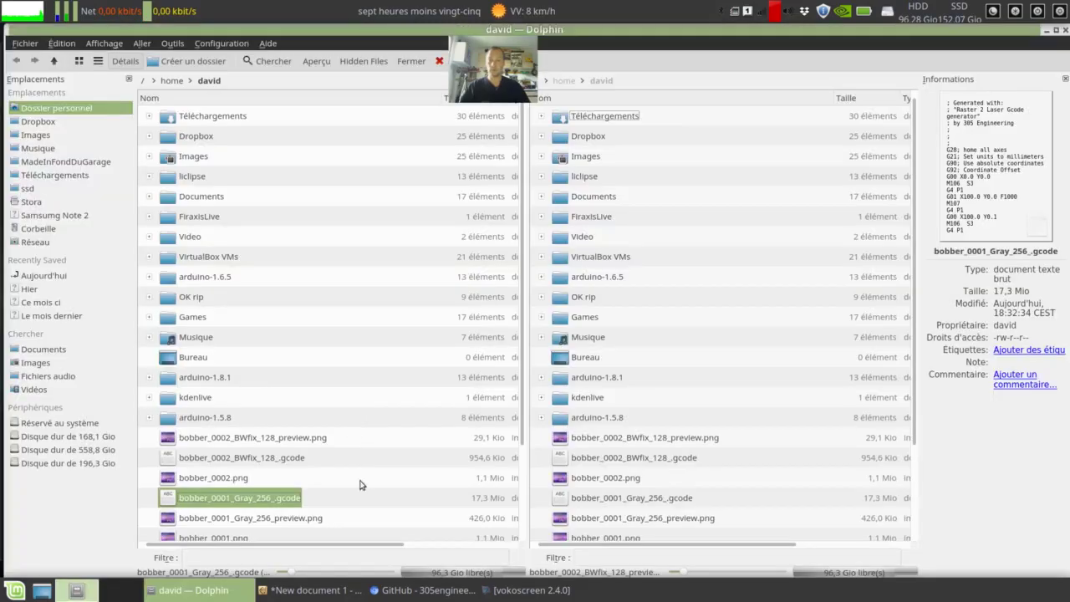
# - Check bobber_0002.png in Dolphin and view bobber_0002_BWfix_128_preview.png in Gwenview, closing the viewer when done
pyautogui.click(200, 477)
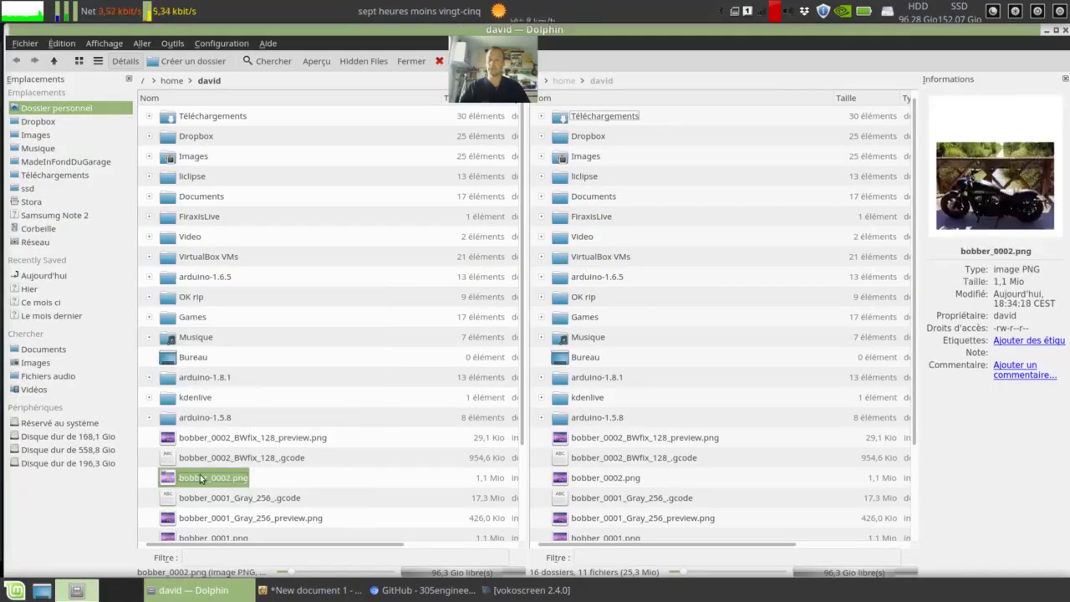
pyautogui.moveTo(268, 465)
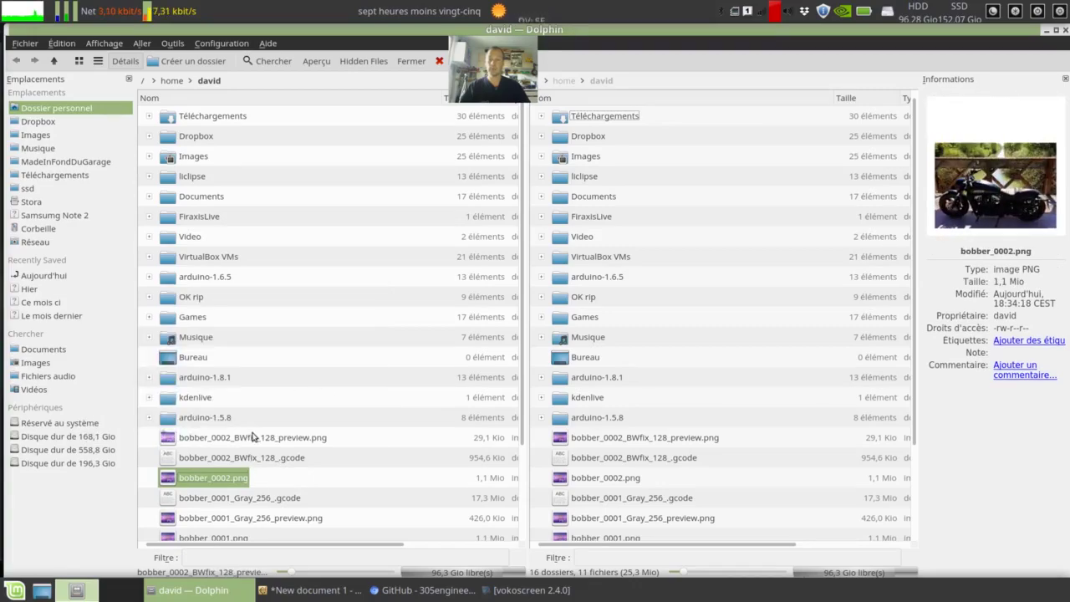
pyautogui.doubleClick(295, 438)
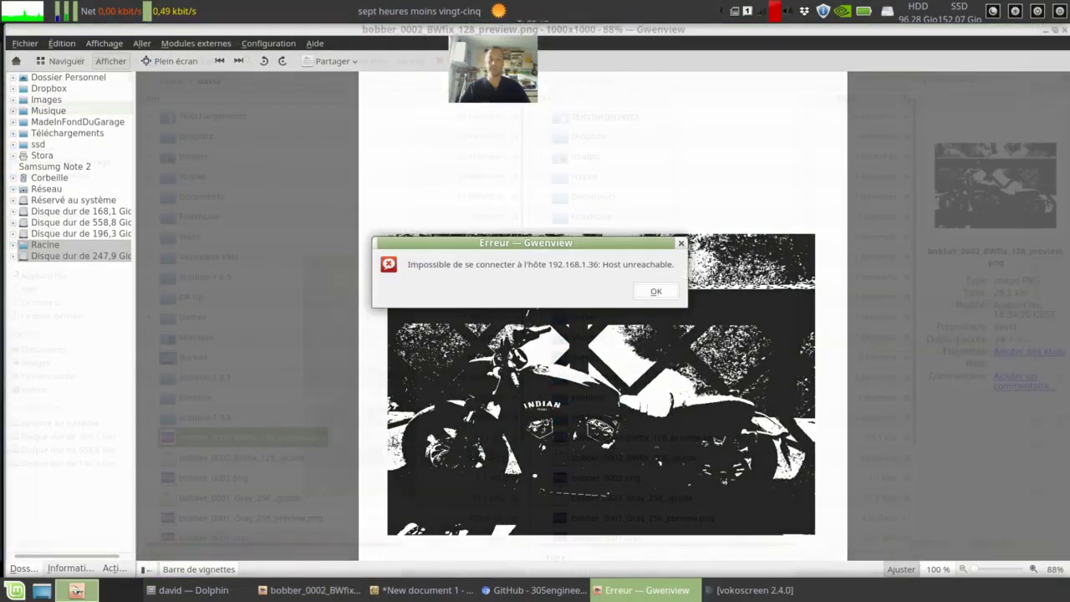
pyautogui.click(651, 292)
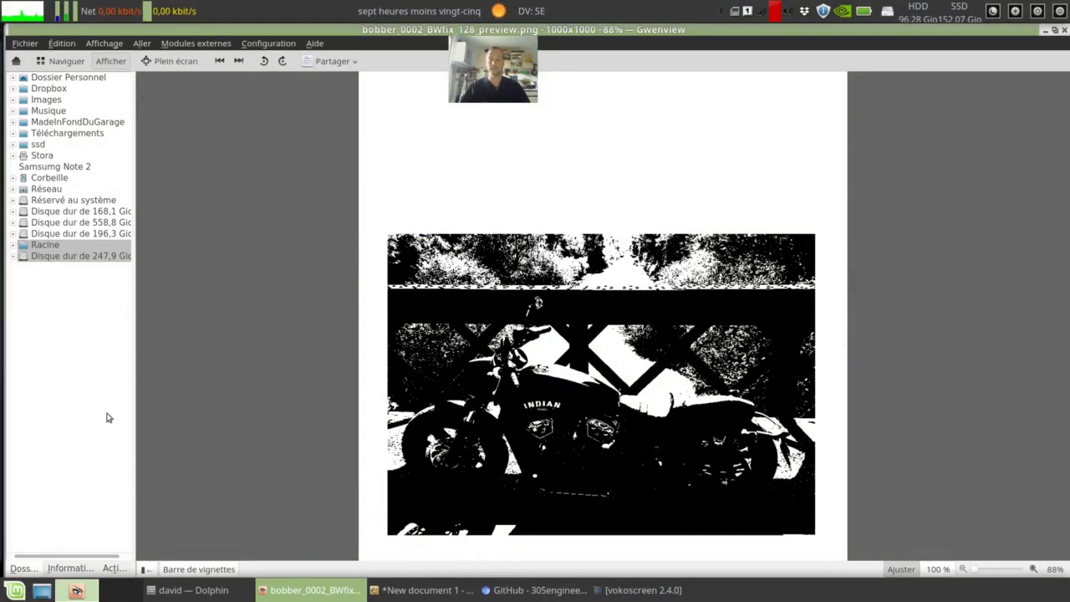
pyautogui.hotkey('ctrl', 'q')
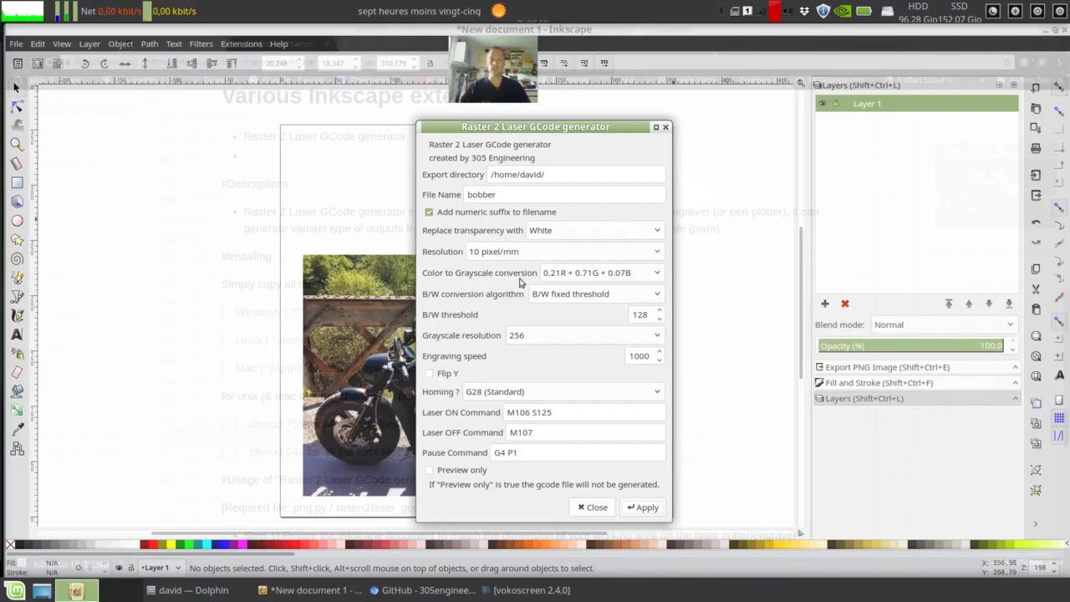
# - Change the B/W conversion algorithm to B/W random threshold in Inkscape and generate the G-code
pyautogui.click(579, 297)
pyautogui.click(593, 311)
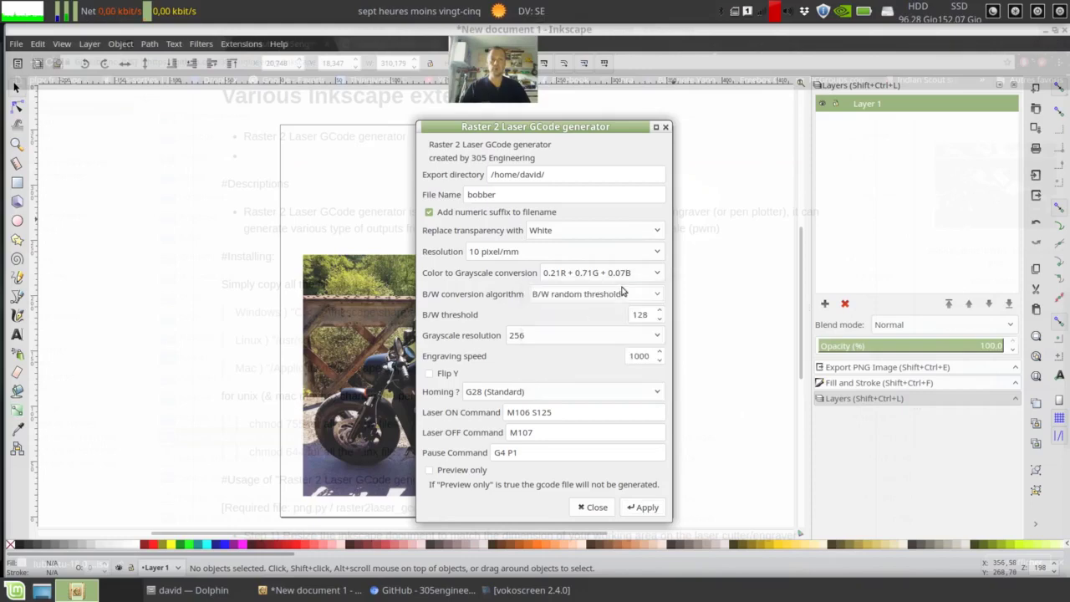
pyautogui.click(645, 507)
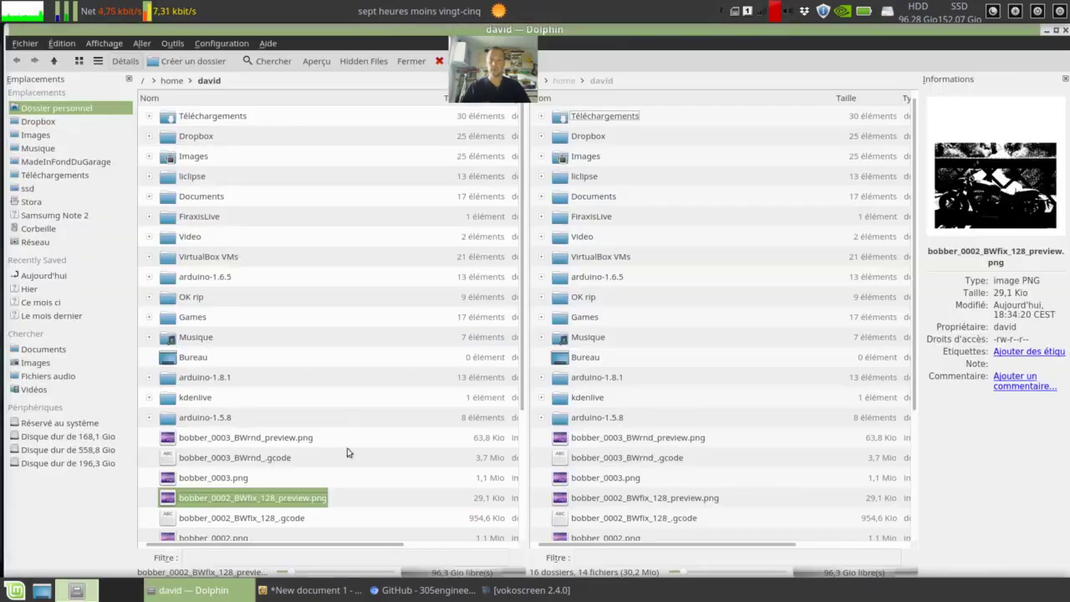
# - Compare the previews of bobber_0003_BWrnd_preview.png and bobber_0002_BWfix_128_preview.png in Dolphin
pyautogui.click(241, 438)
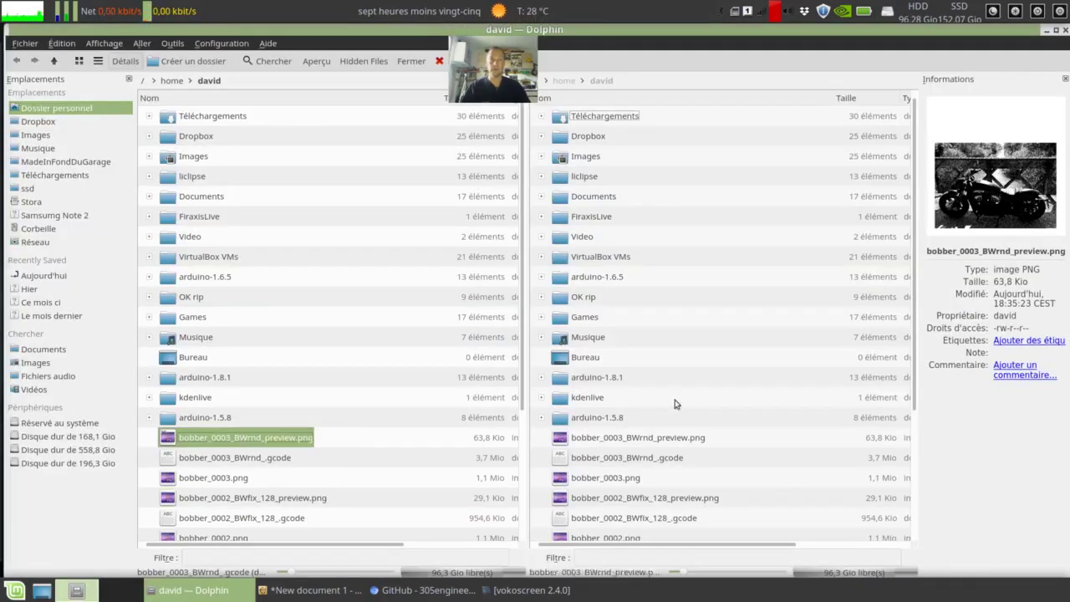
pyautogui.click(244, 500)
pyautogui.click(241, 438)
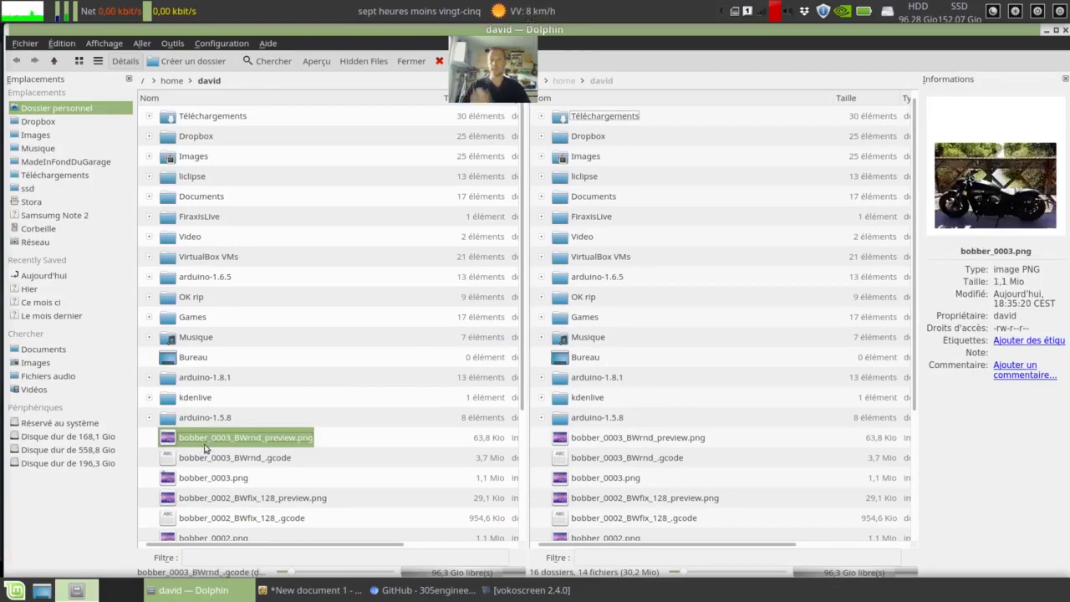
# - Open bobber_0003_BWrnd_preview.png in a maximized image viewer and examine its dot pattern up close
pyautogui.rightClick(207, 440)
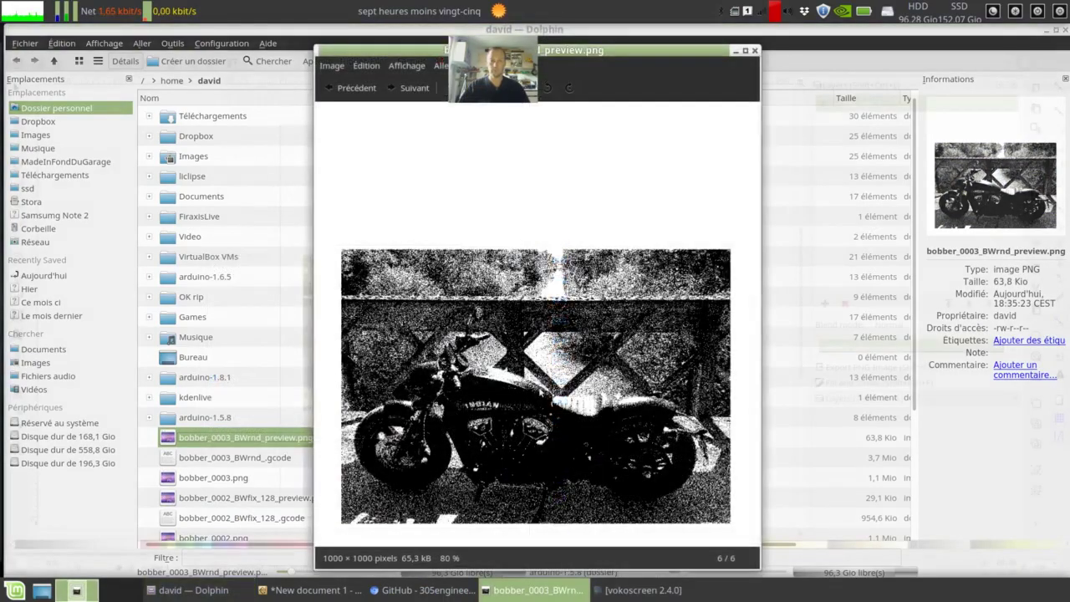
pyautogui.scroll(5, 541, 393)
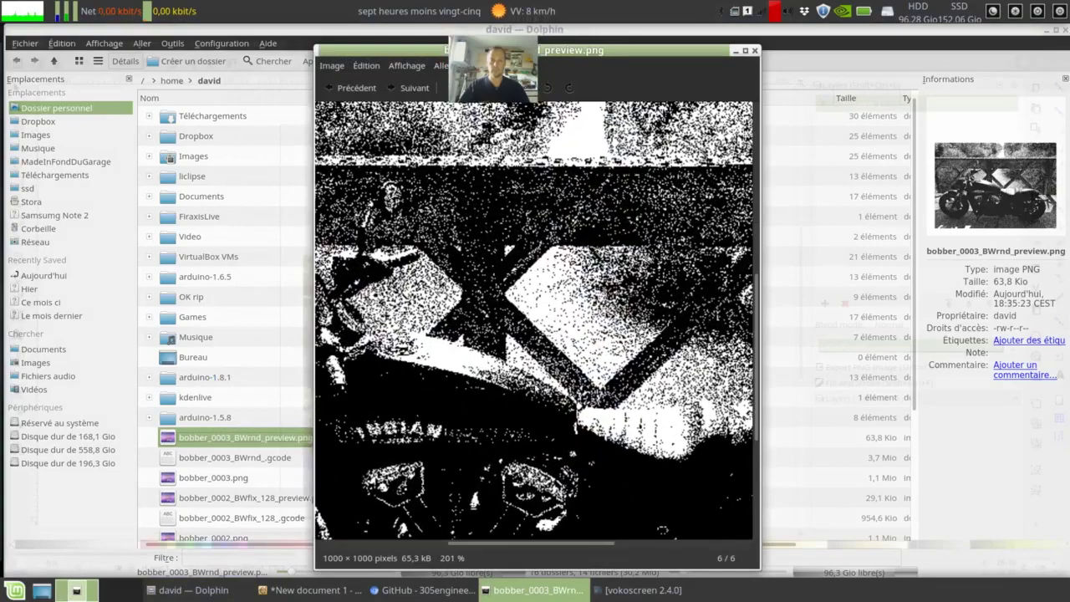
pyautogui.click(744, 50)
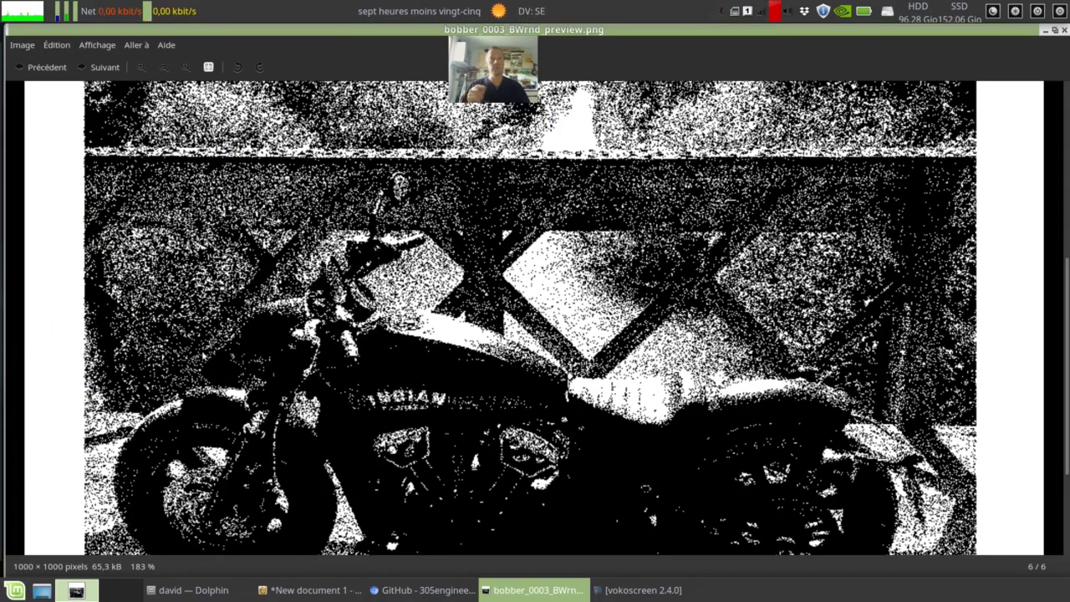
pyautogui.press('-')
pyautogui.press('+')
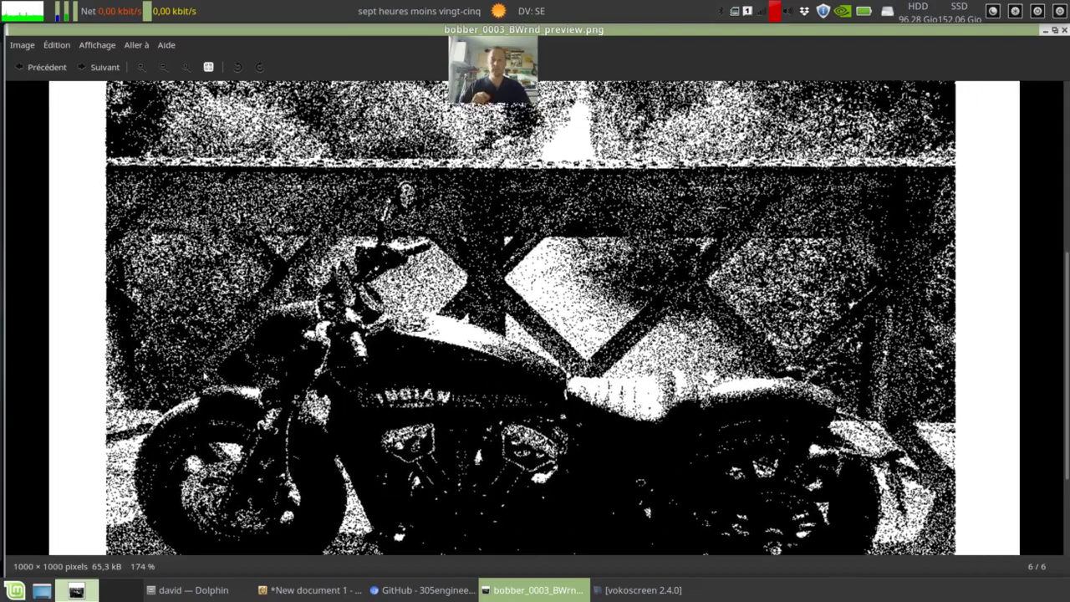
pyautogui.press('-')
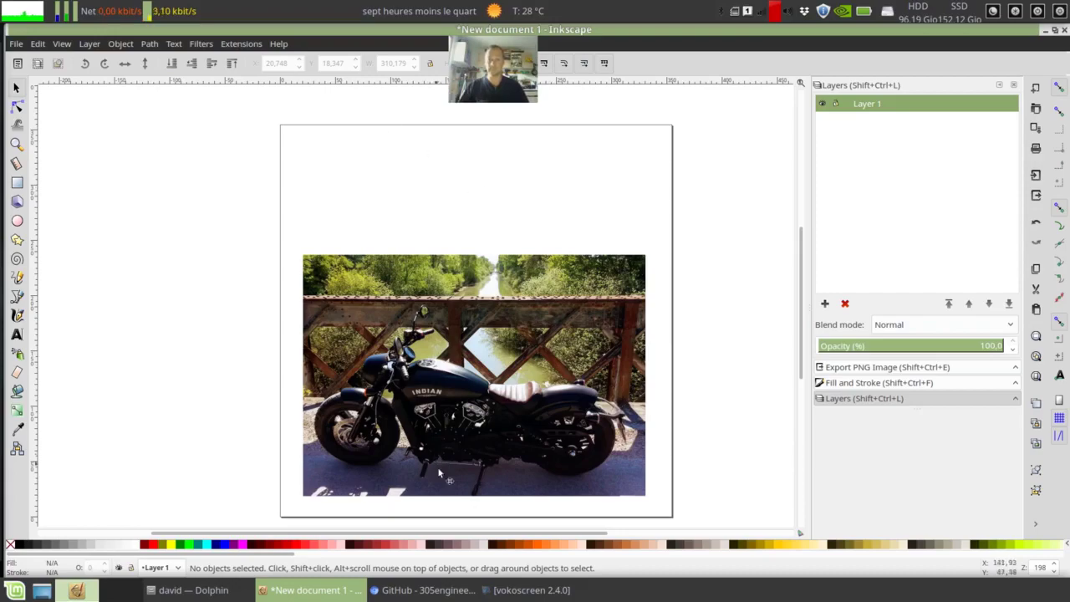
# - Switch to Chromium and show the J Tech Photonics Inkscape Laser Plug-In page
pyautogui.click(426, 590)
pyautogui.click(386, 43)
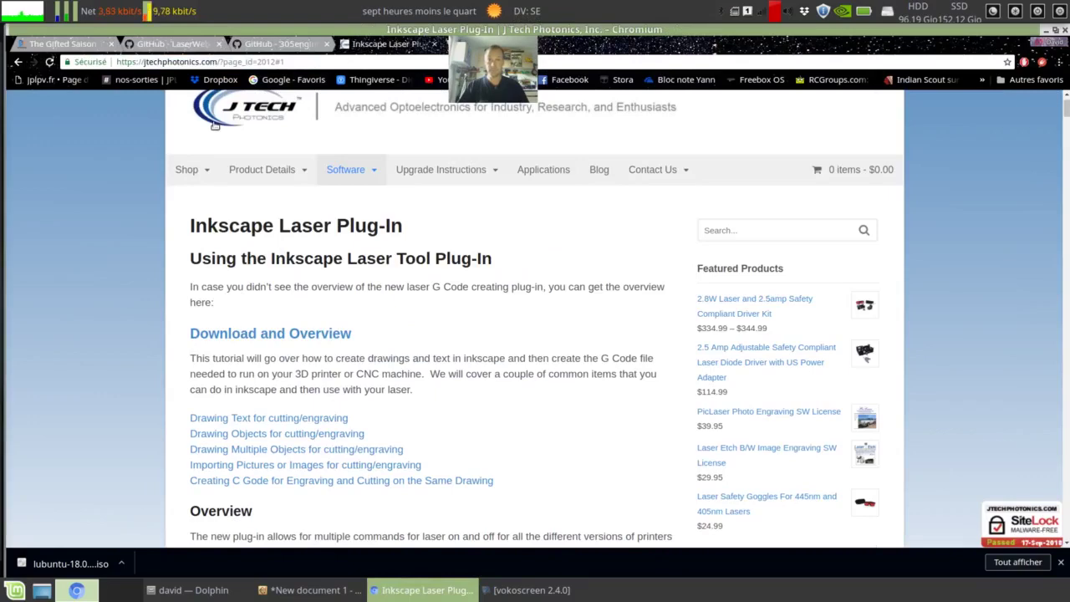
# - Return to Inkscape, delete the motorcycle photo from the page, and open grandcanyon.svg from the Images folder
pyautogui.click(311, 590)
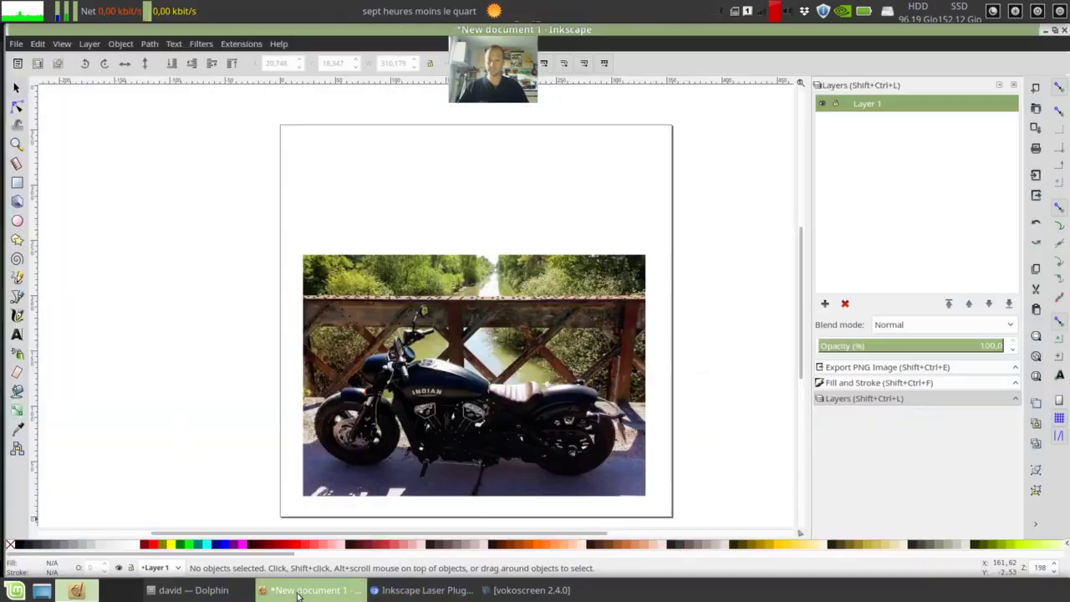
pyautogui.press('Delete')
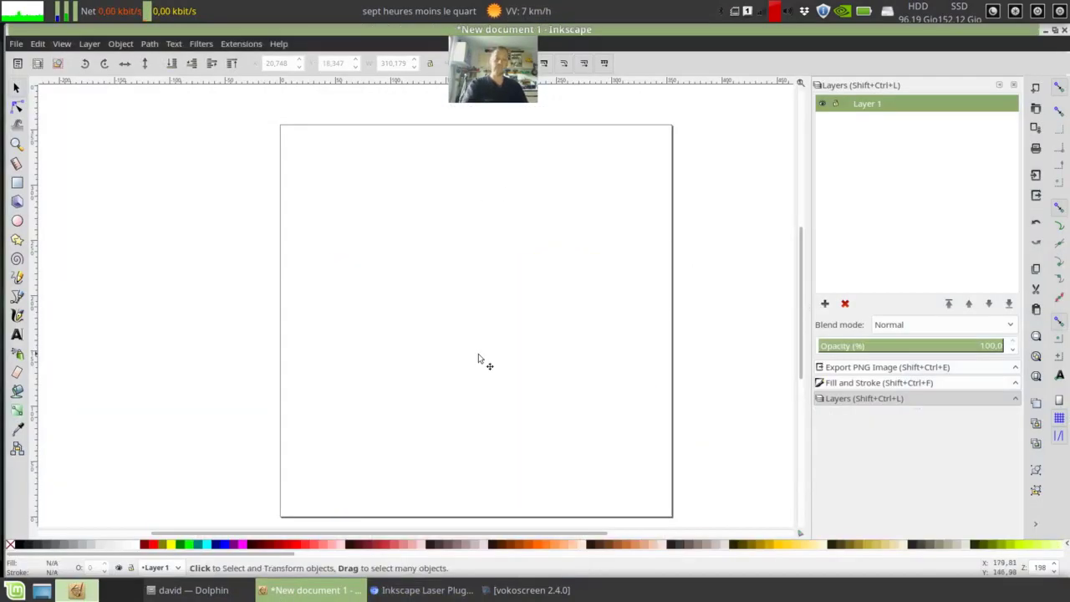
pyautogui.click(15, 43)
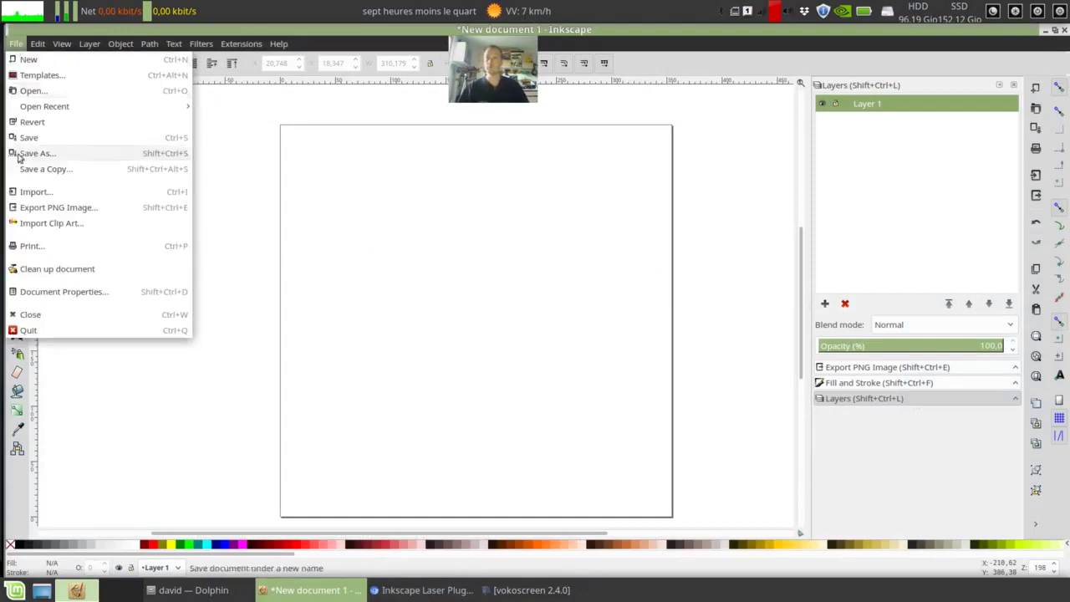
pyautogui.click(33, 90)
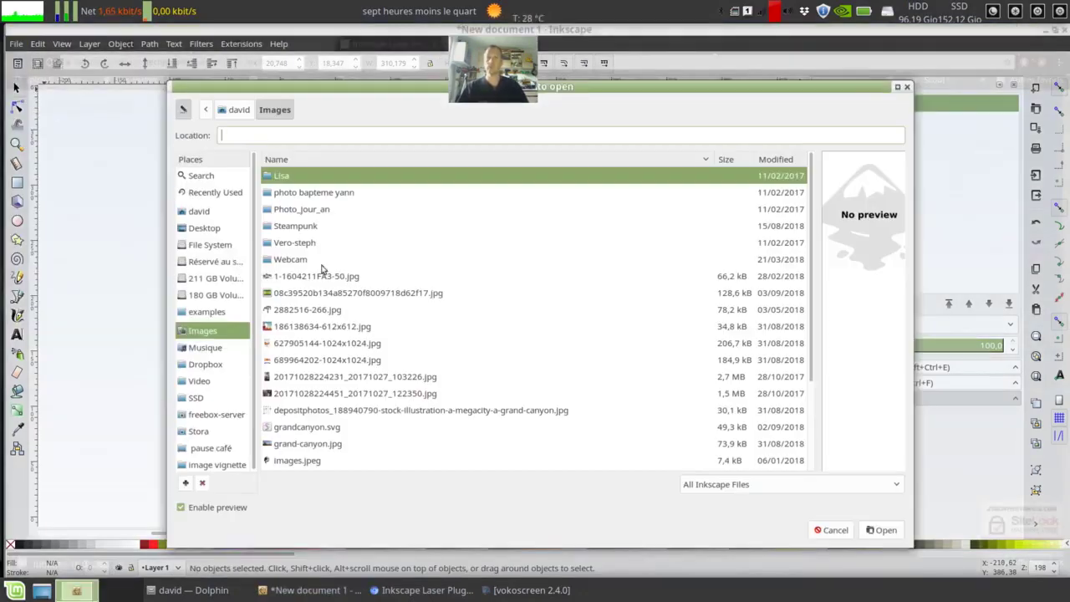
pyautogui.click(318, 428)
pyautogui.click(885, 529)
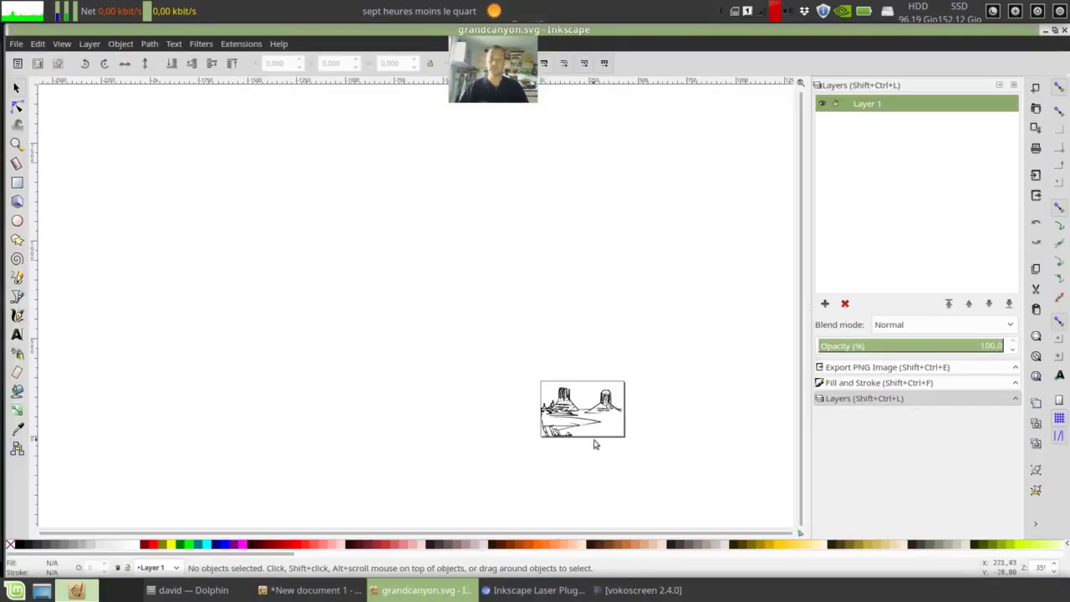
pyautogui.scroll(3, 598, 440)
pyautogui.scroll(2, 575, 336)
pyautogui.scroll(-1, 573, 334)
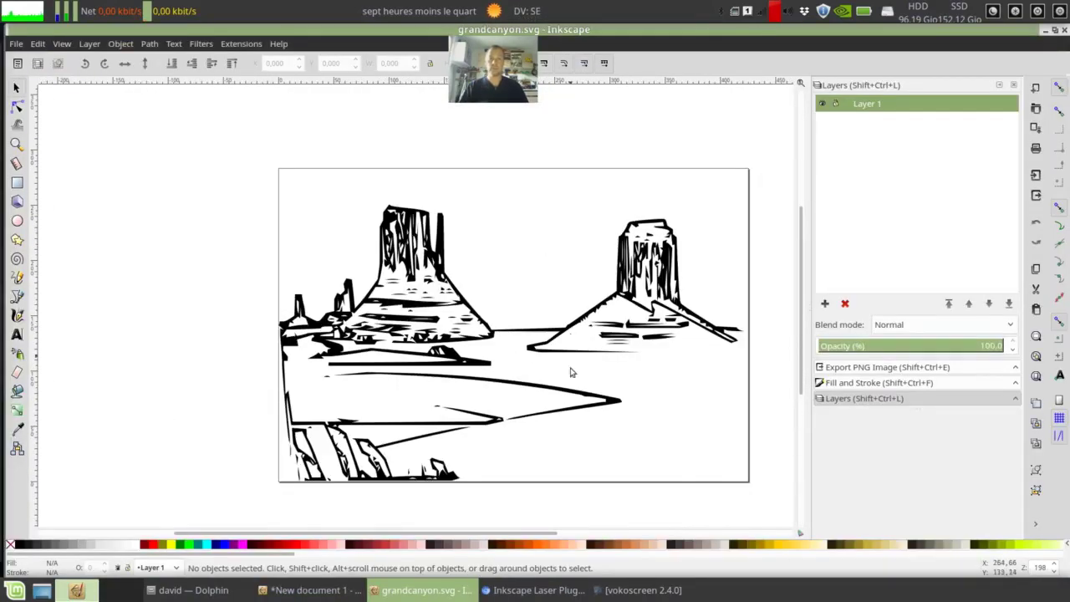
# - Move the canyon drawing slightly upward on its page and close New document 1 without saving
pyautogui.moveTo(626, 352)
pyautogui.mouseDown()
pyautogui.moveTo(592, 340)
pyautogui.moveTo(628, 345)
pyautogui.mouseUp()
pyautogui.click(311, 590)
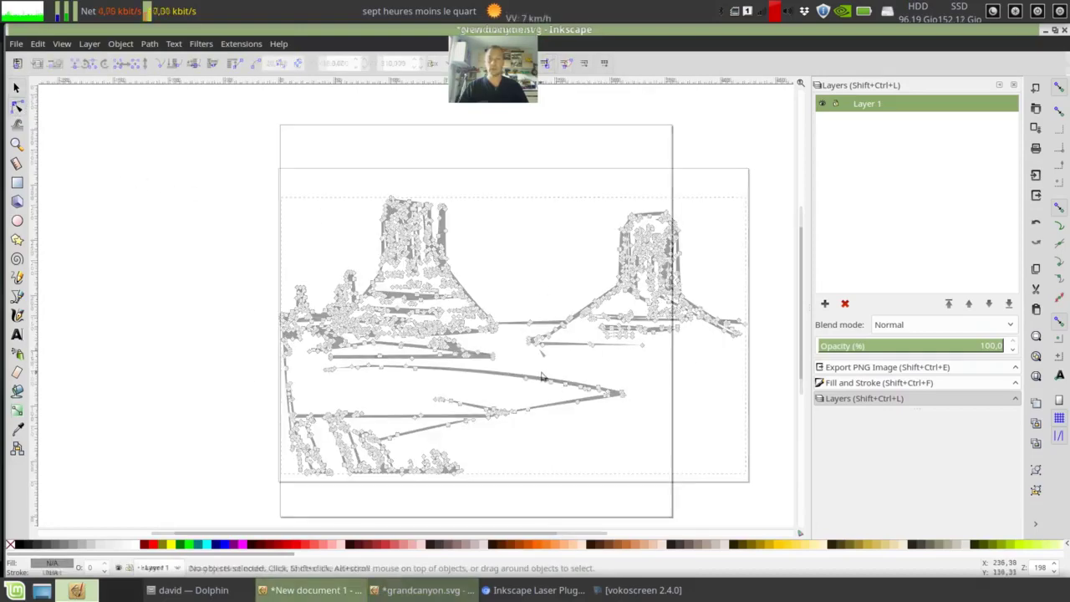
pyautogui.click(1062, 33)
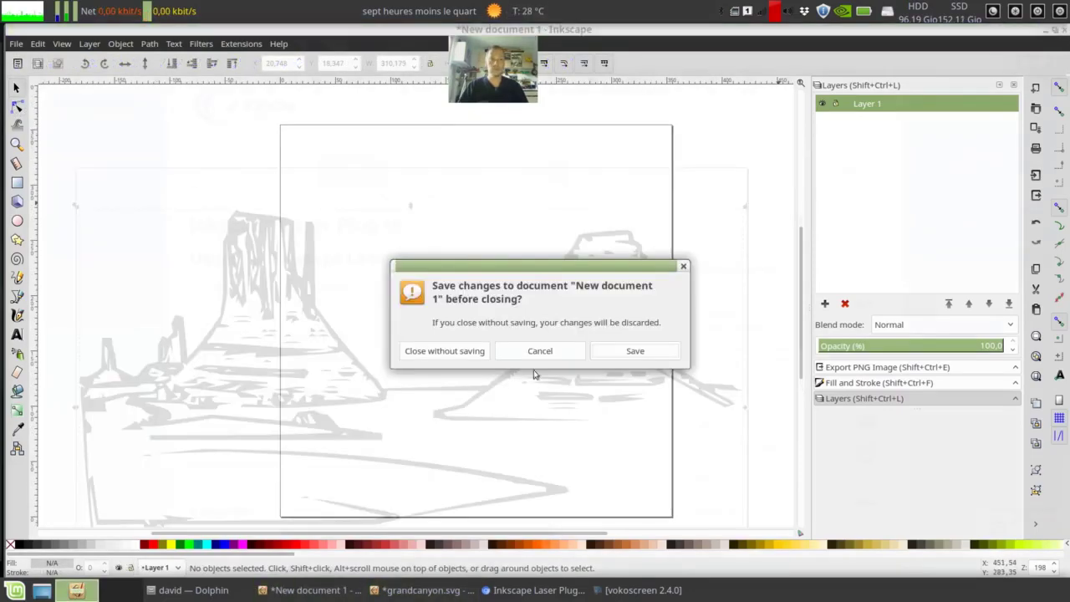
pyautogui.click(453, 352)
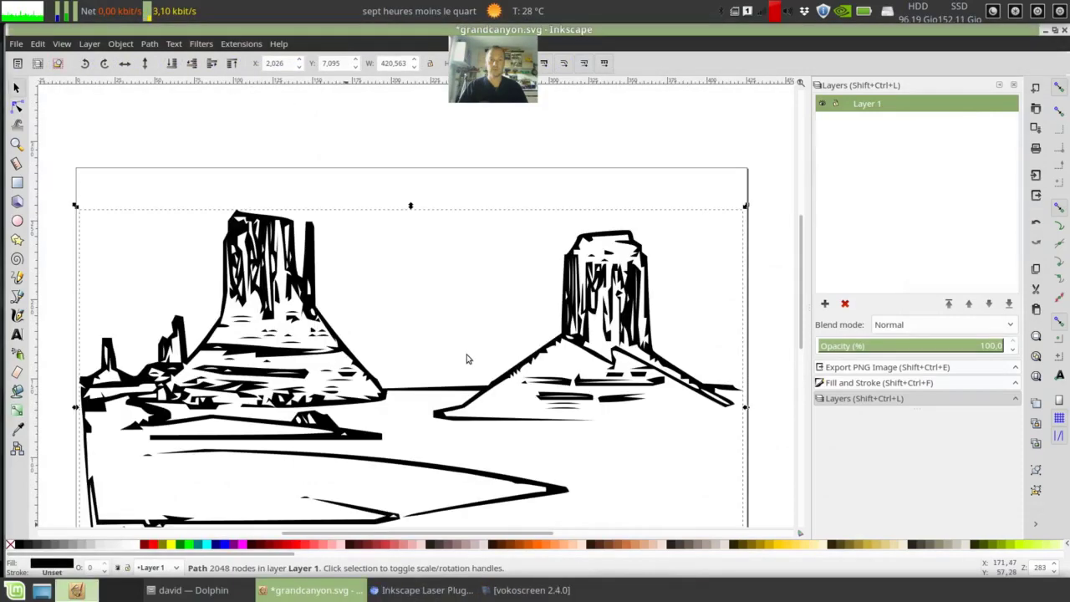
pyautogui.scroll(-2, 513, 385)
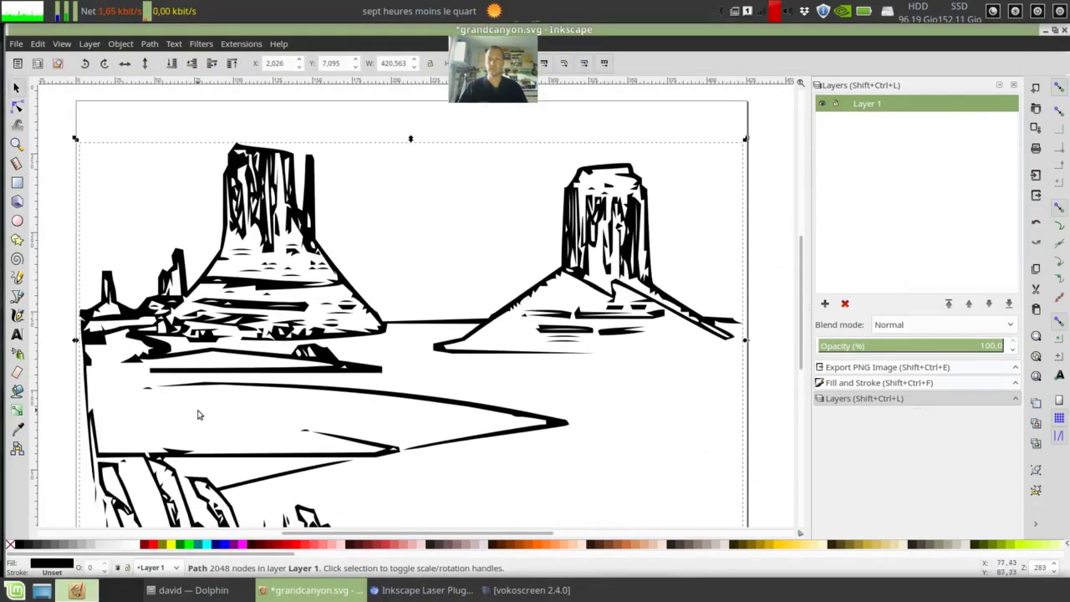
# - Open the J Tech Photonics Laser Tool for the canyon drawing and move its dialog slightly
pyautogui.scroll(-1, 312, 434)
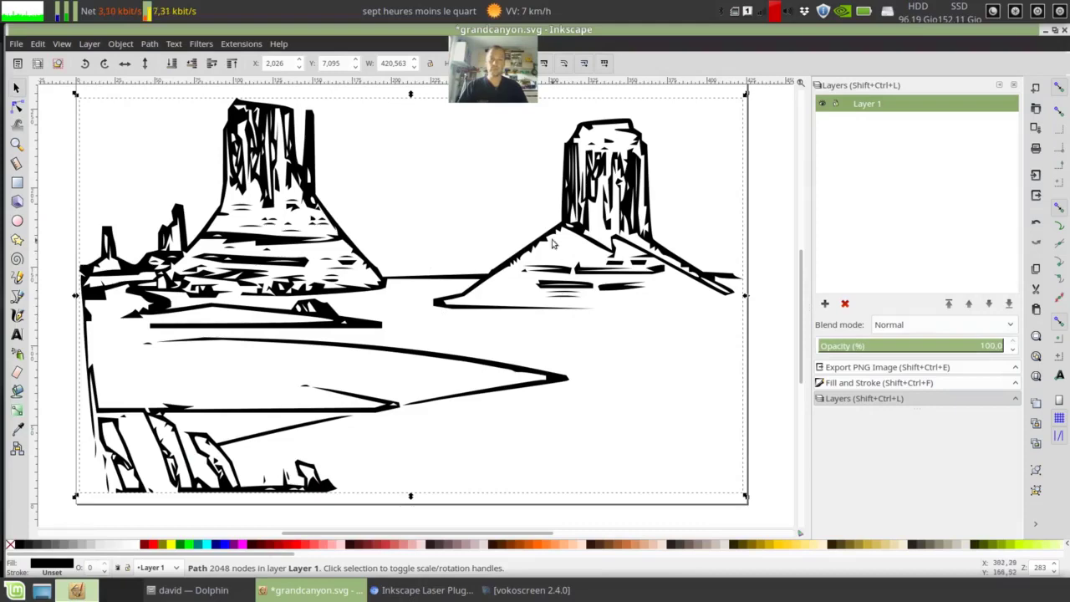
pyautogui.scroll(1, 716, 201)
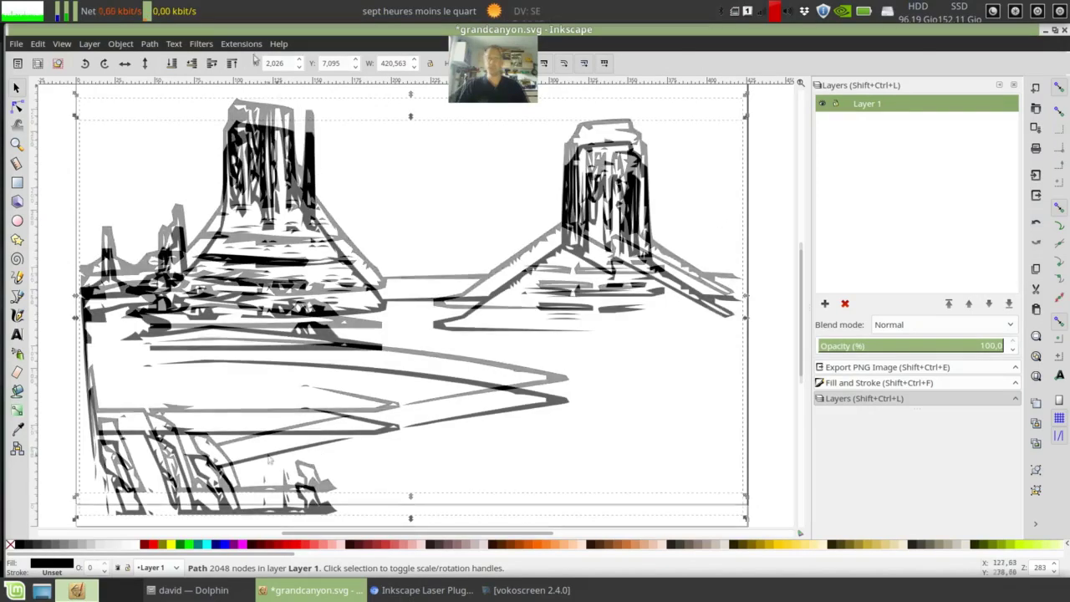
pyautogui.click(245, 45)
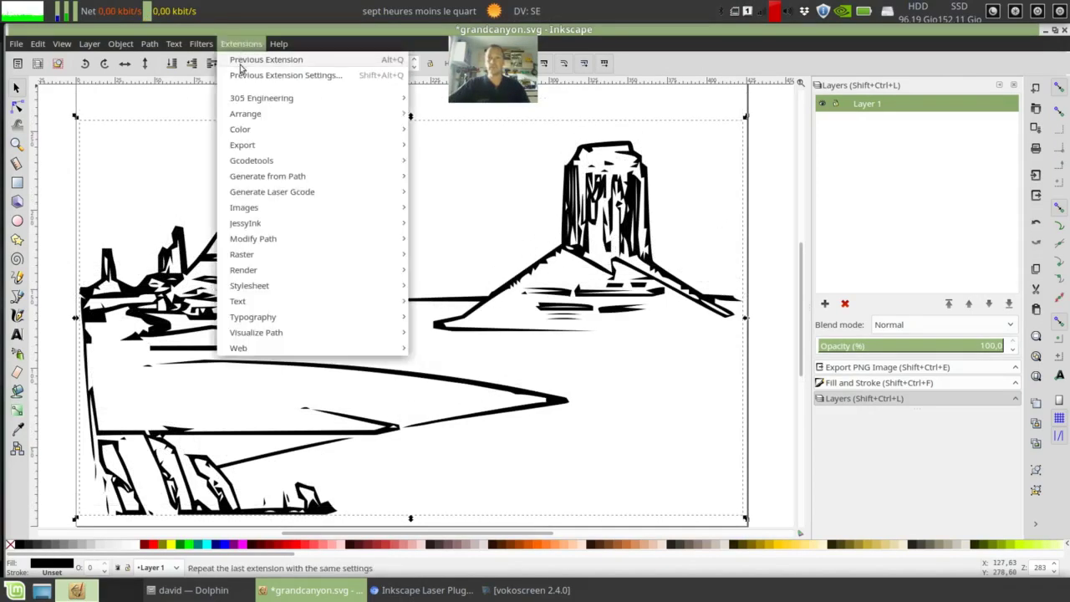
pyautogui.moveTo(334, 192)
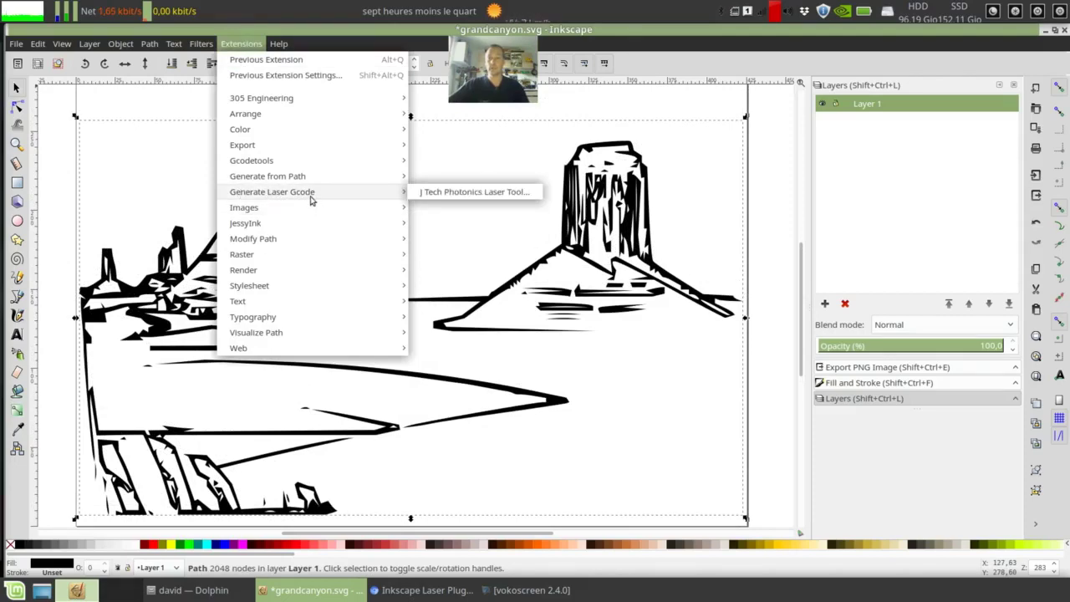
pyautogui.click(474, 191)
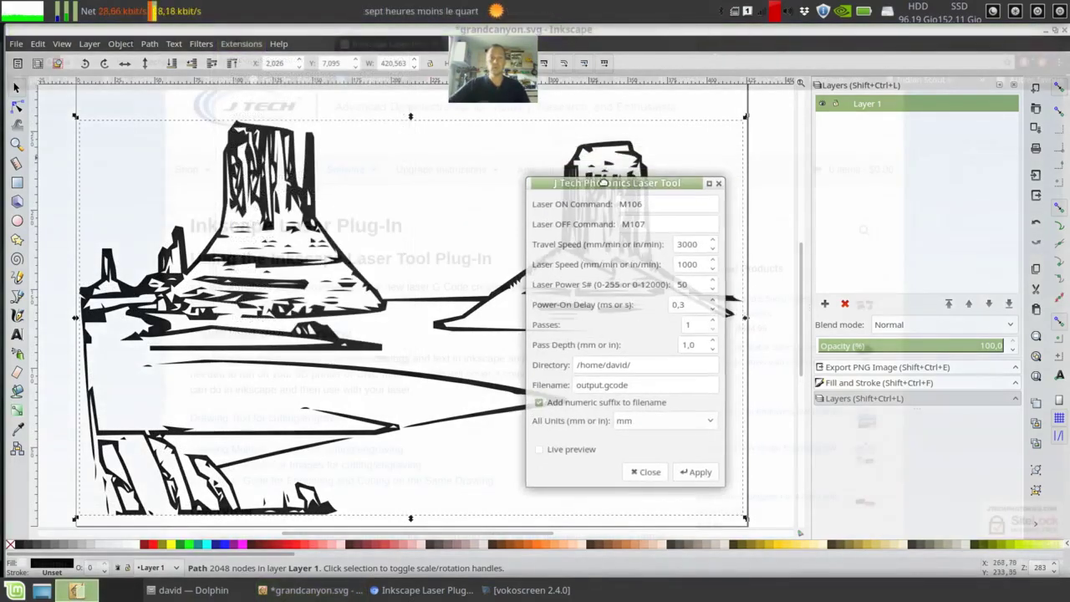
pyautogui.moveTo(604, 182); pyautogui.dragTo(621, 212)
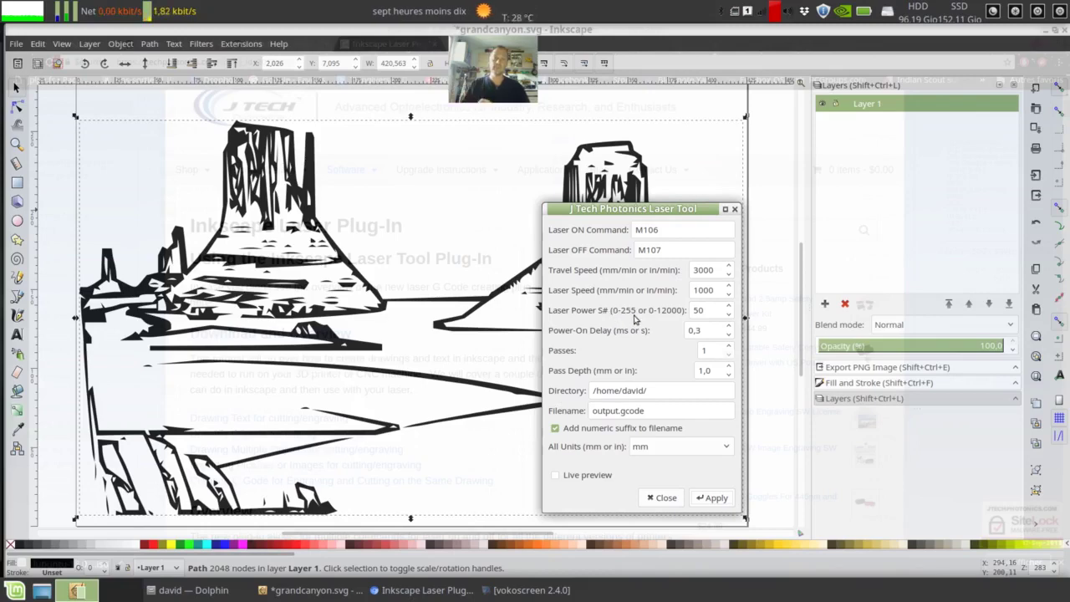
# - Review the laser power, power-on delay, passes and output file settings, and generate the canyon's G-code as output.gcode with live preview enabled
pyautogui.doubleClick(699, 310)
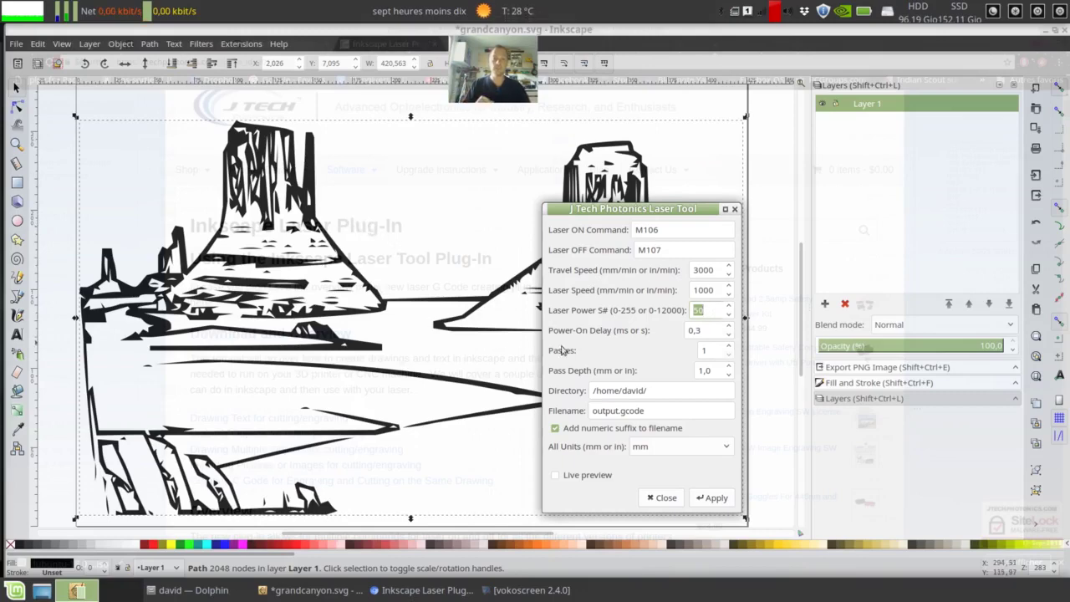
pyautogui.press('Tab')
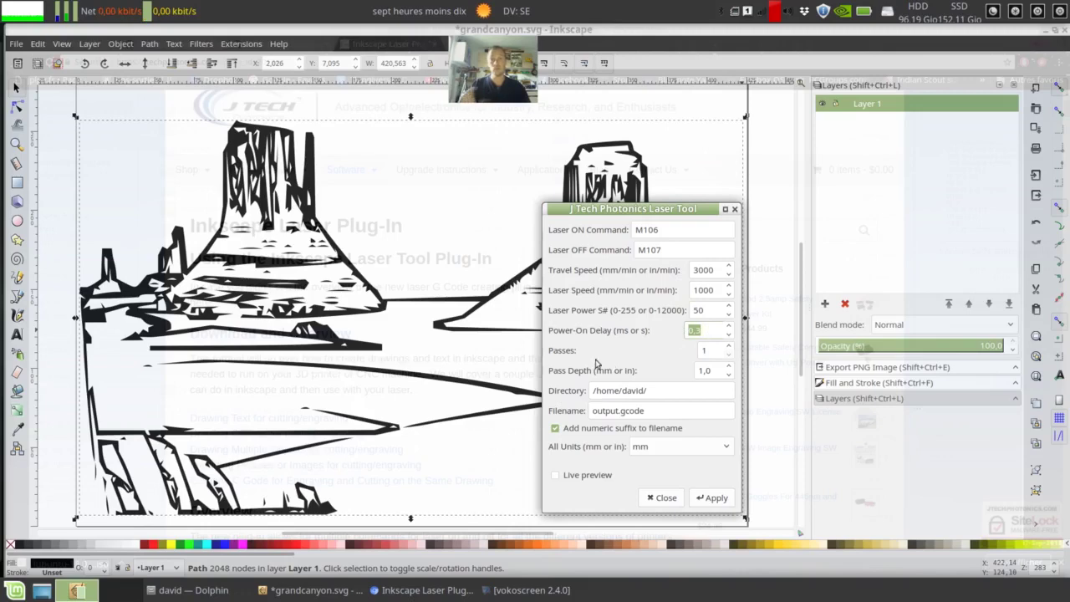
pyautogui.press('Tab')
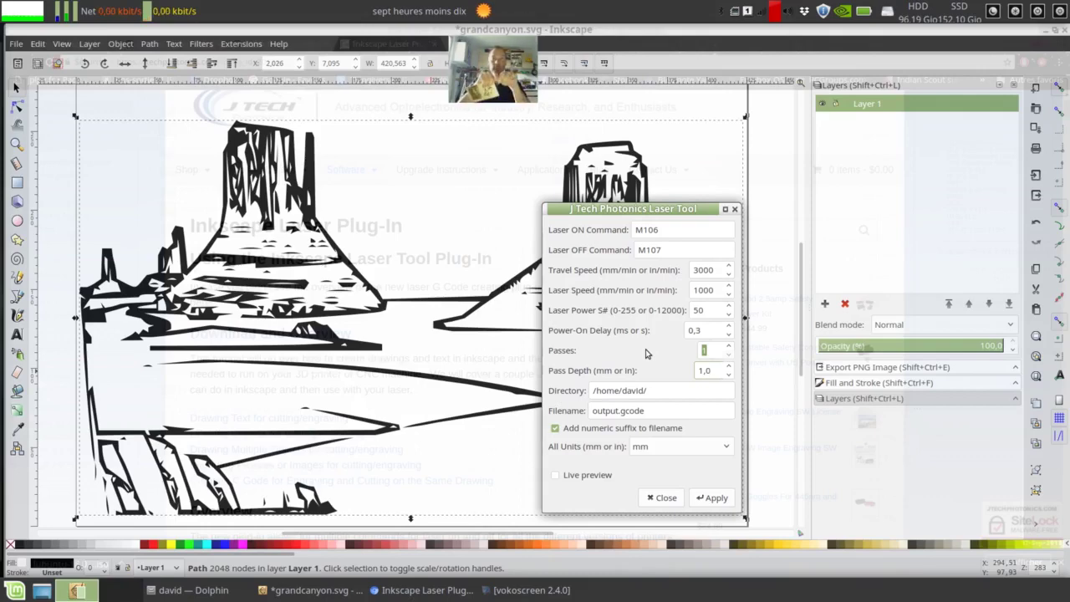
pyautogui.click(659, 389)
pyautogui.click(665, 411)
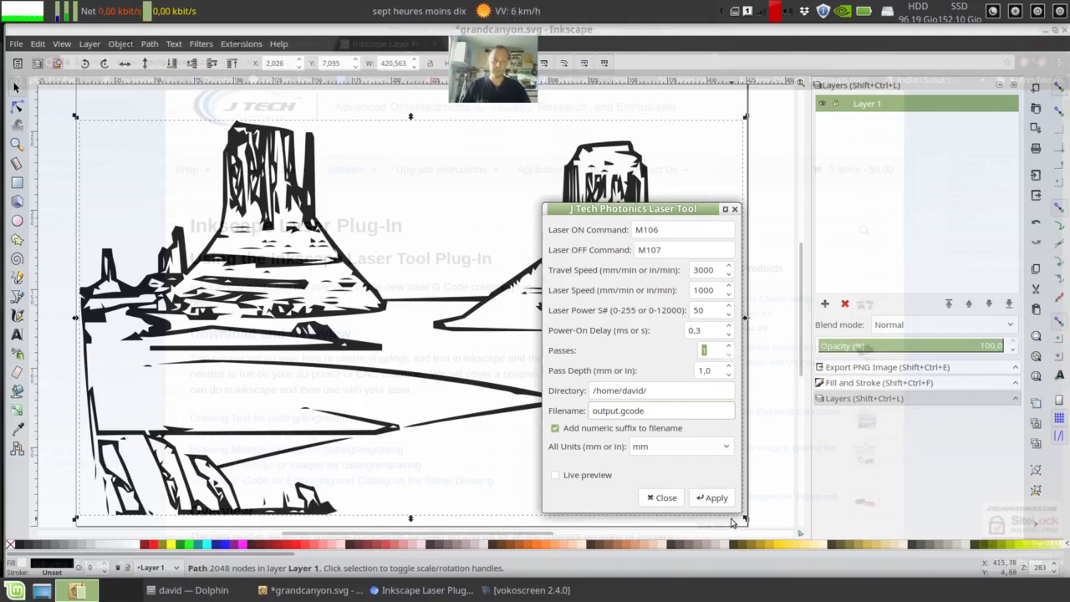
pyautogui.click(555, 476)
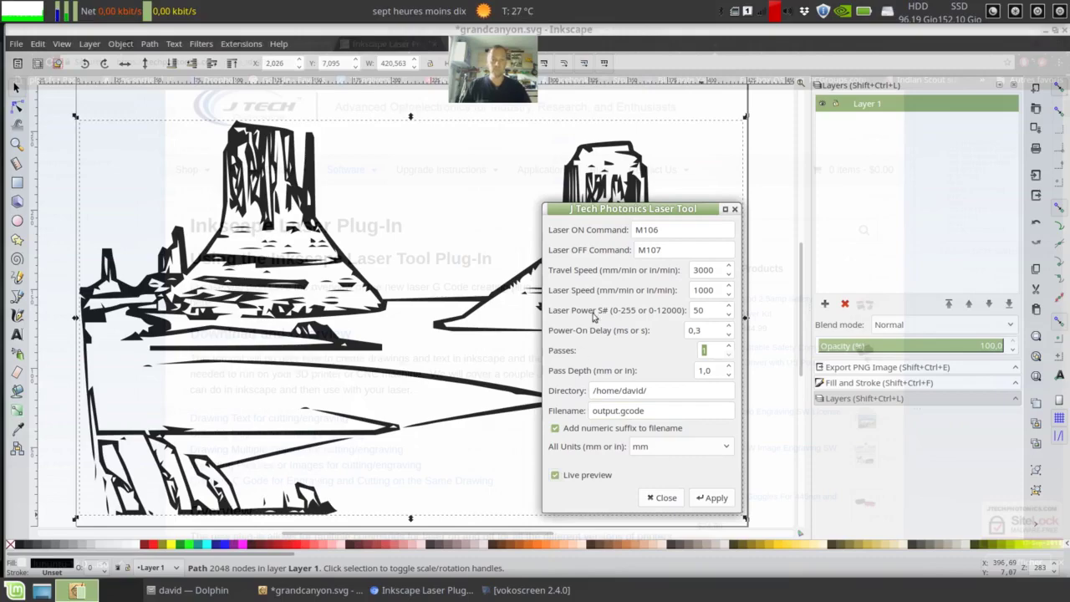
pyautogui.click(717, 497)
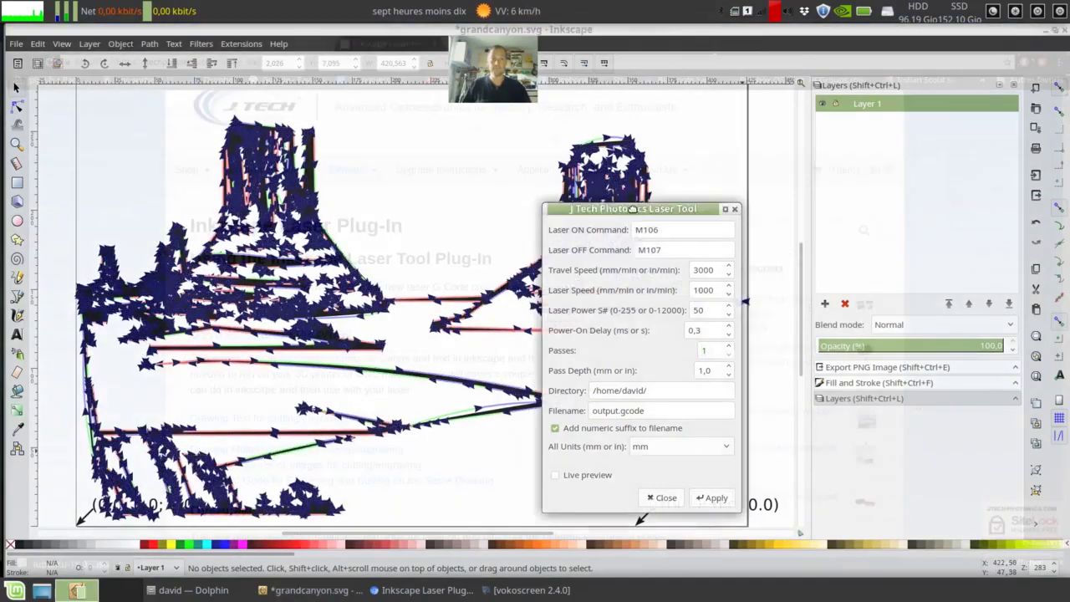
# - Move the laser tool dialog clear of the drawing to examine the canyon toolpath and laser on/off commands, and close it
pyautogui.moveTo(633, 208); pyautogui.dragTo(867, 132)
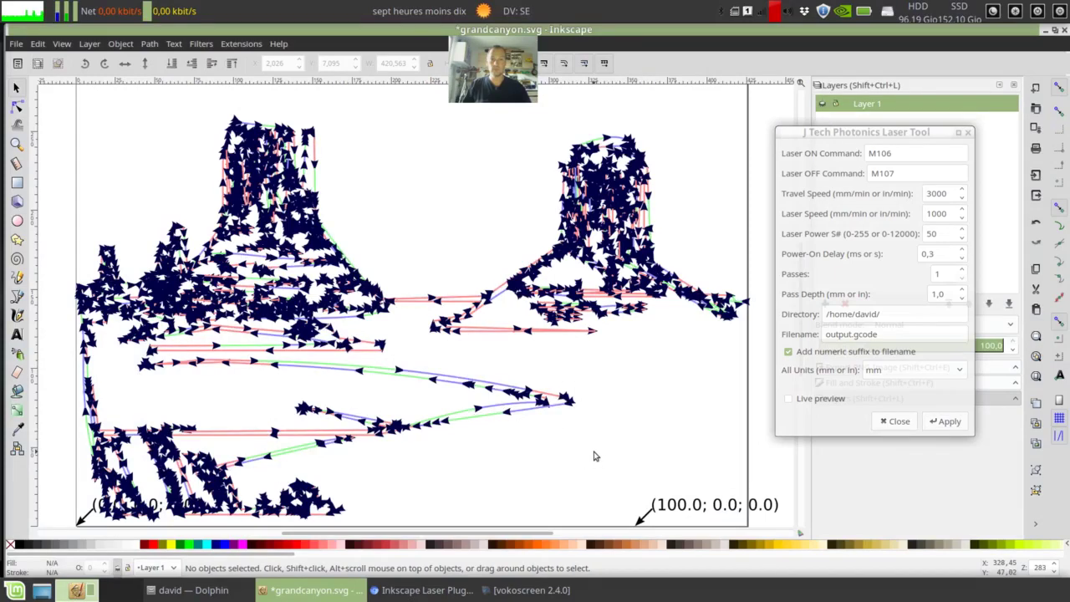
pyautogui.click(686, 504)
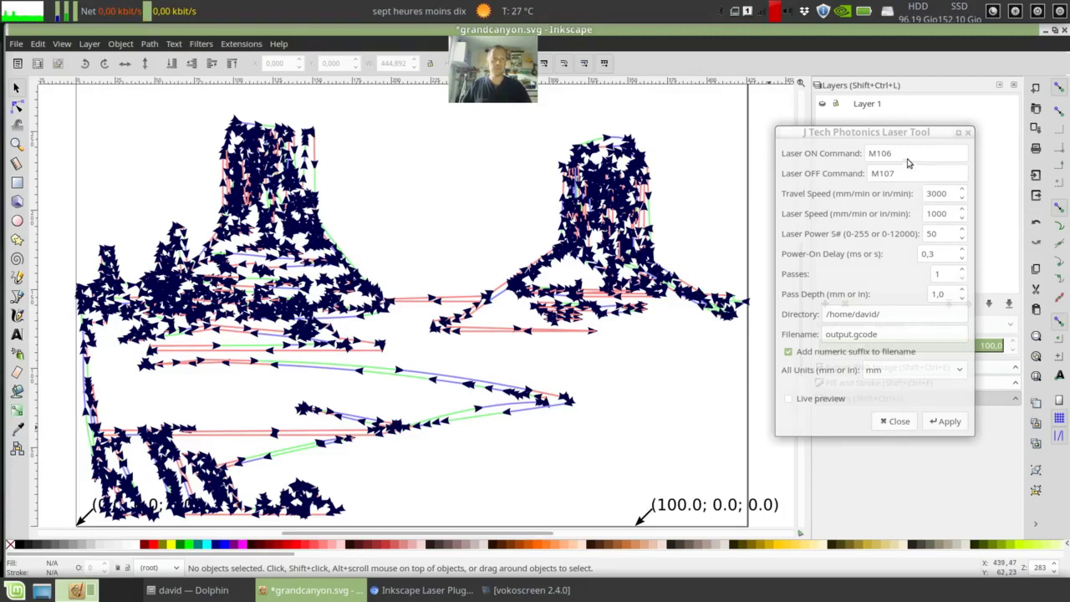
pyautogui.click(874, 153)
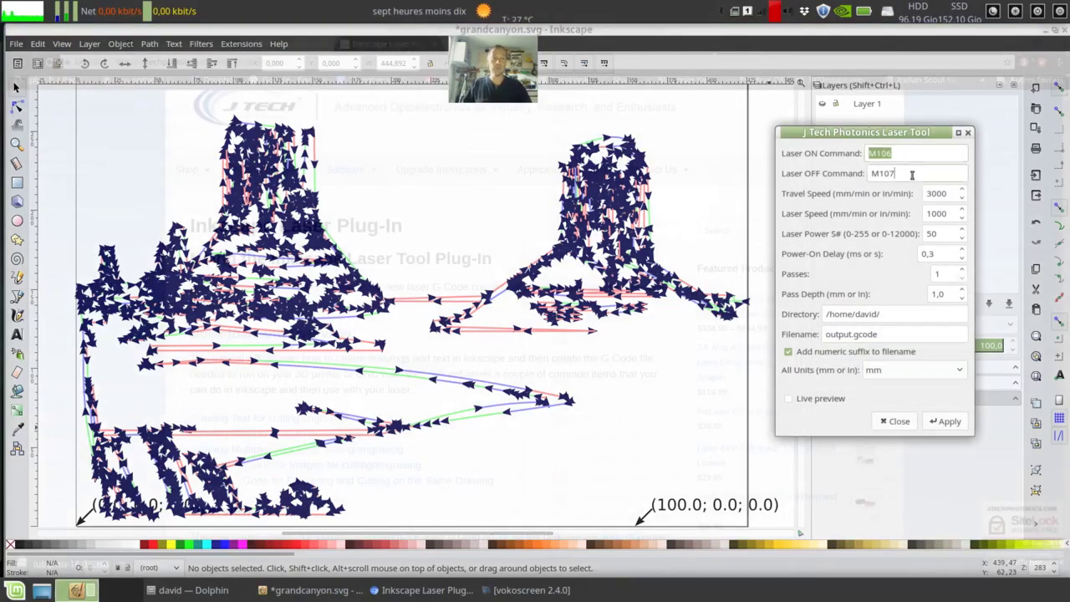
pyautogui.press('Tab')
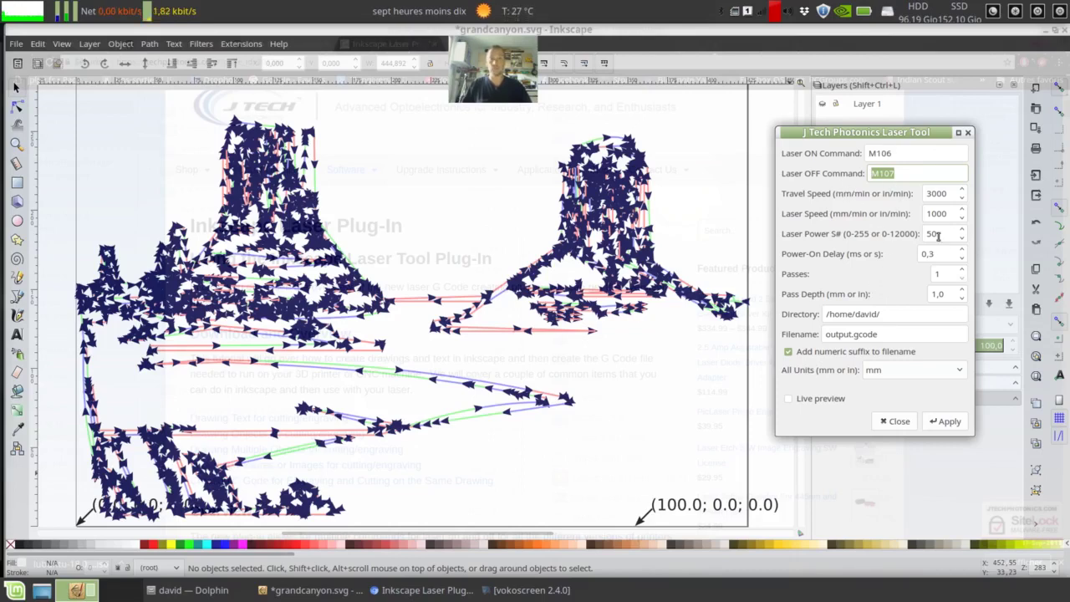
pyautogui.click(610, 341)
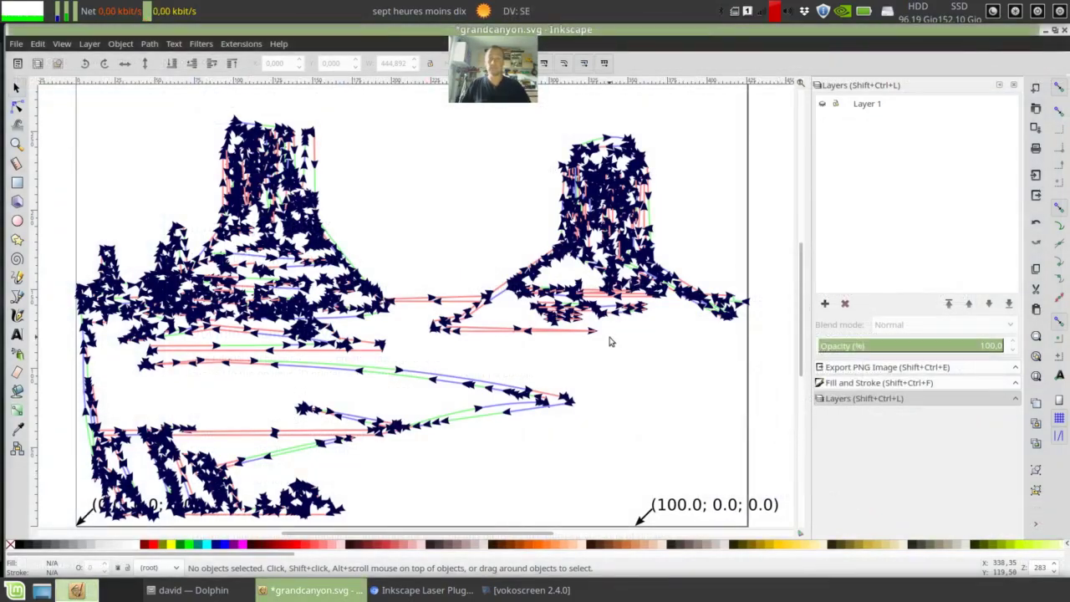
# - Switch to Dolphin and preview the contents of output_0001.gcode in the home folder
pyautogui.click(211, 595)
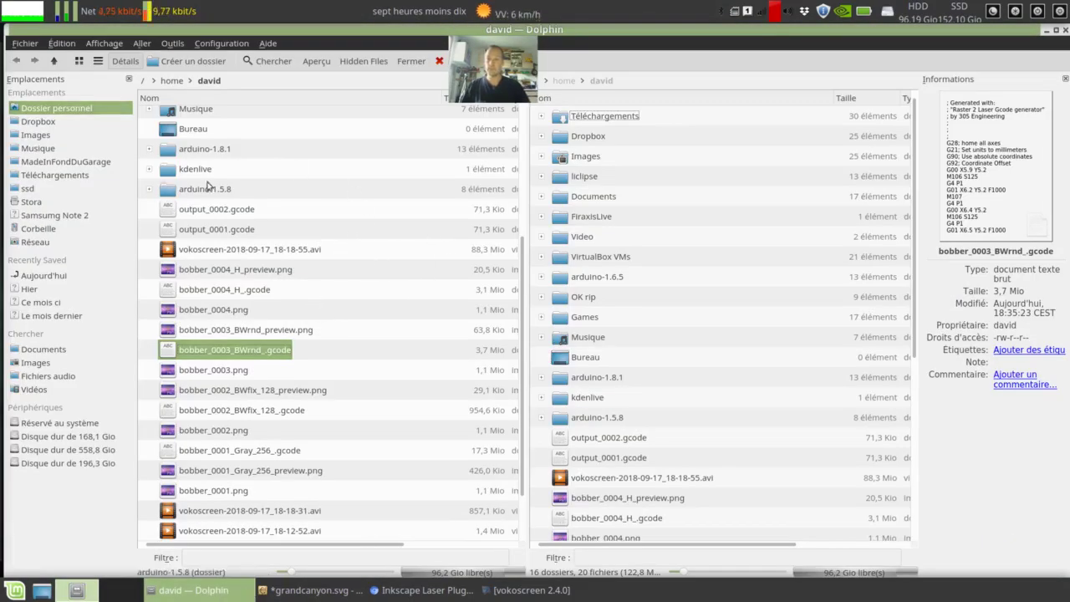
pyautogui.moveTo(230, 230)
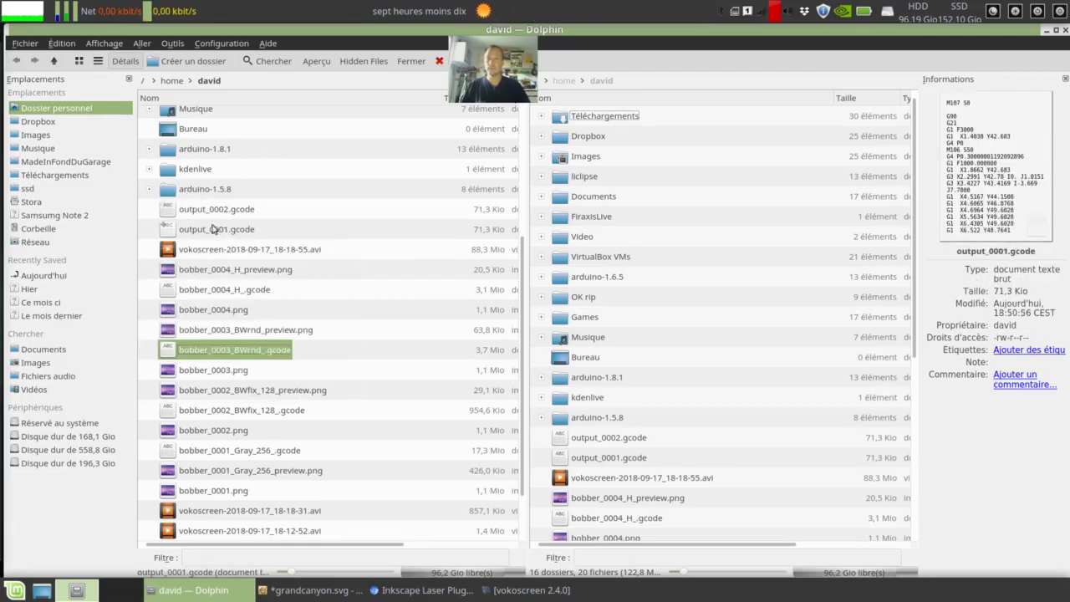
pyautogui.click(219, 222)
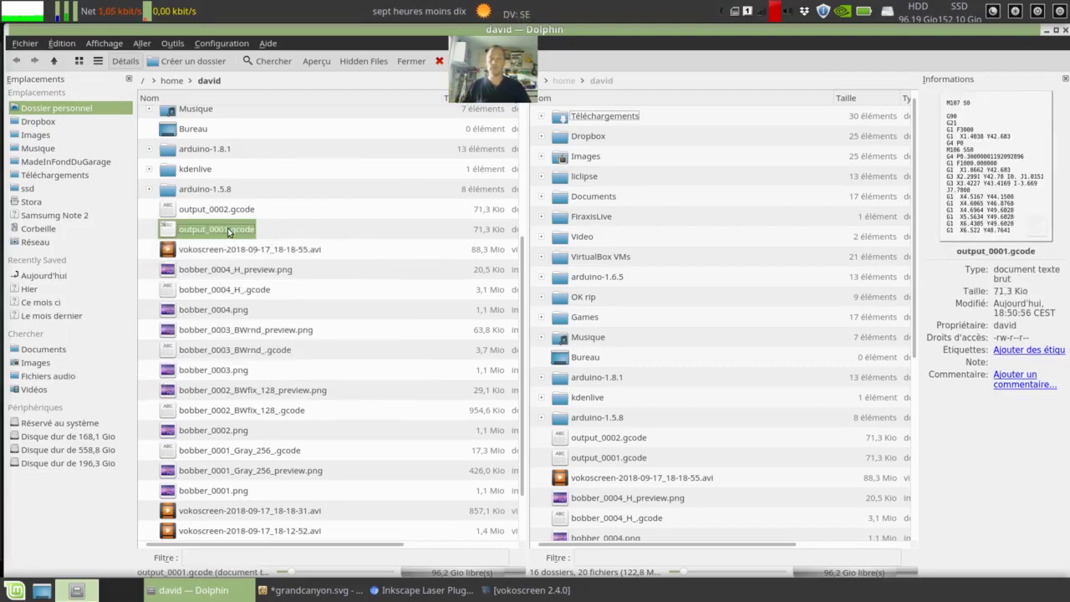
pyautogui.moveTo(231, 233)
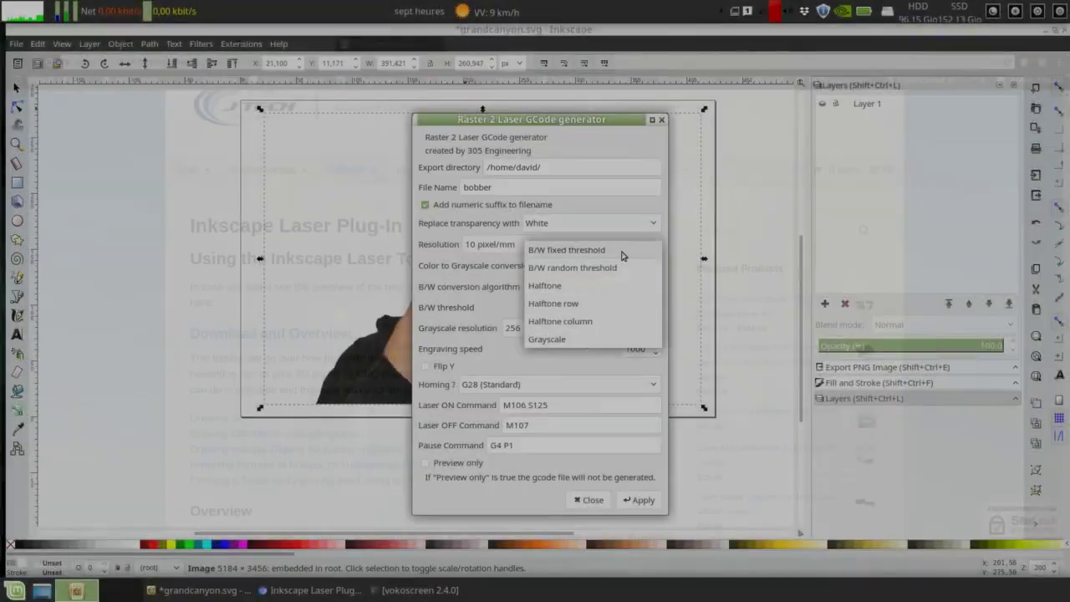
# - Generate raster G-code from the portrait photo with B/W random threshold, laser ON command M106 S100 and pause command G4 P0.3
pyautogui.click(572, 267)
pyautogui.click(552, 404)
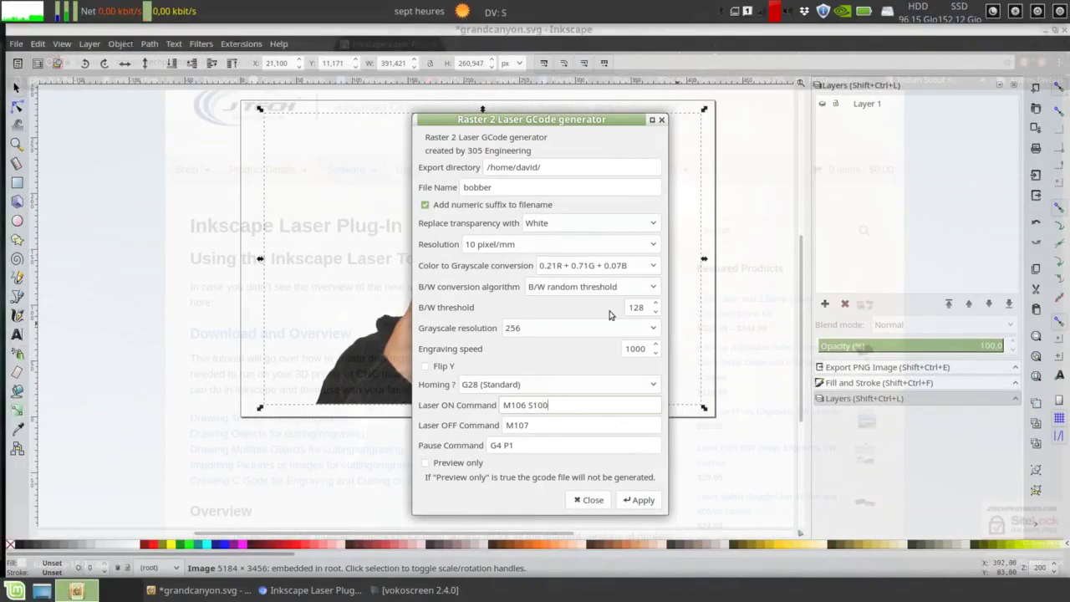
pyautogui.click(524, 444)
pyautogui.click(640, 500)
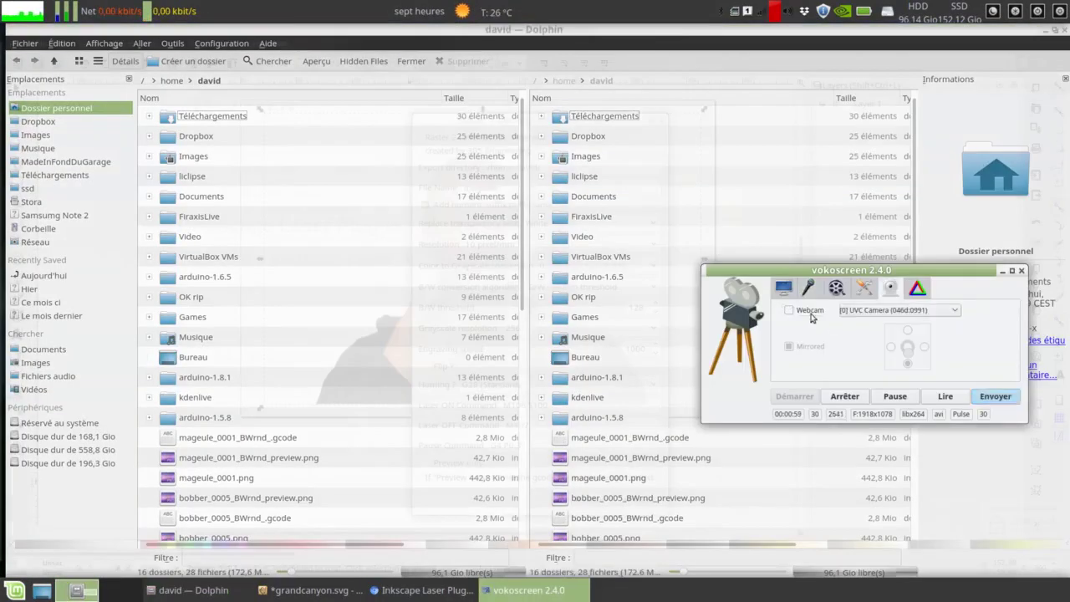
# - Turn on the webcam view, select mageule_0001_BWrnd_preview.png in Dolphin, and open the options for the LINUX LIVE drive
pyautogui.click(807, 313)
pyautogui.click(623, 458)
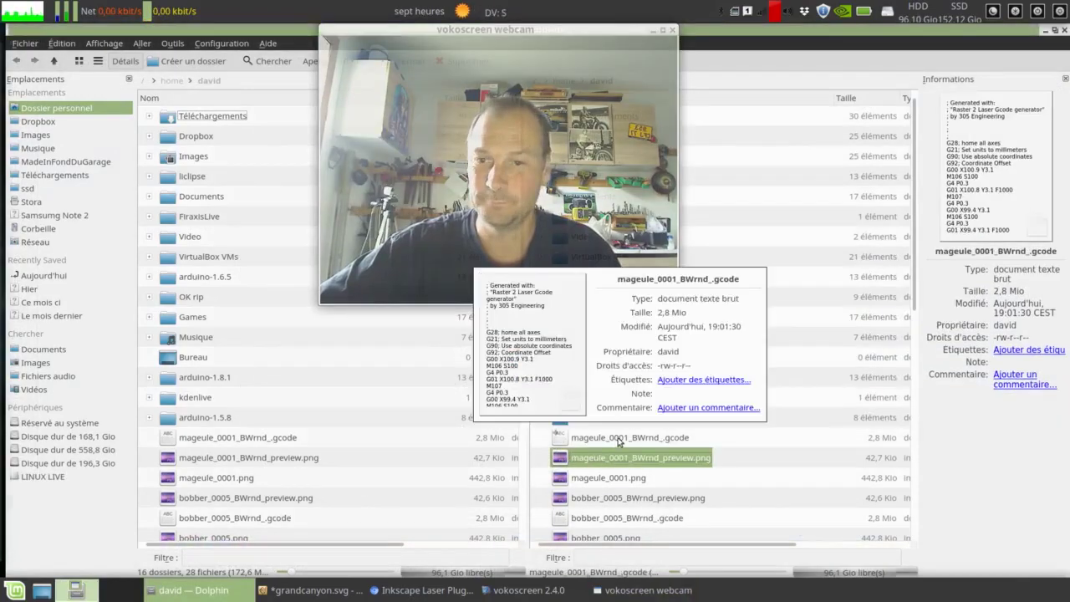
pyautogui.click(43, 476)
pyautogui.rightClick(46, 477)
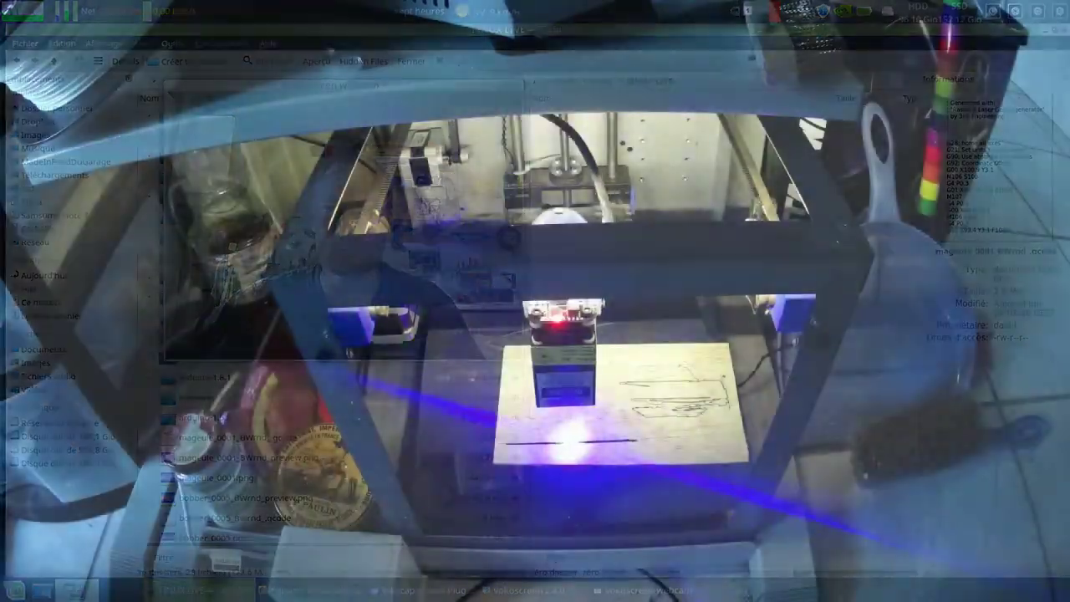